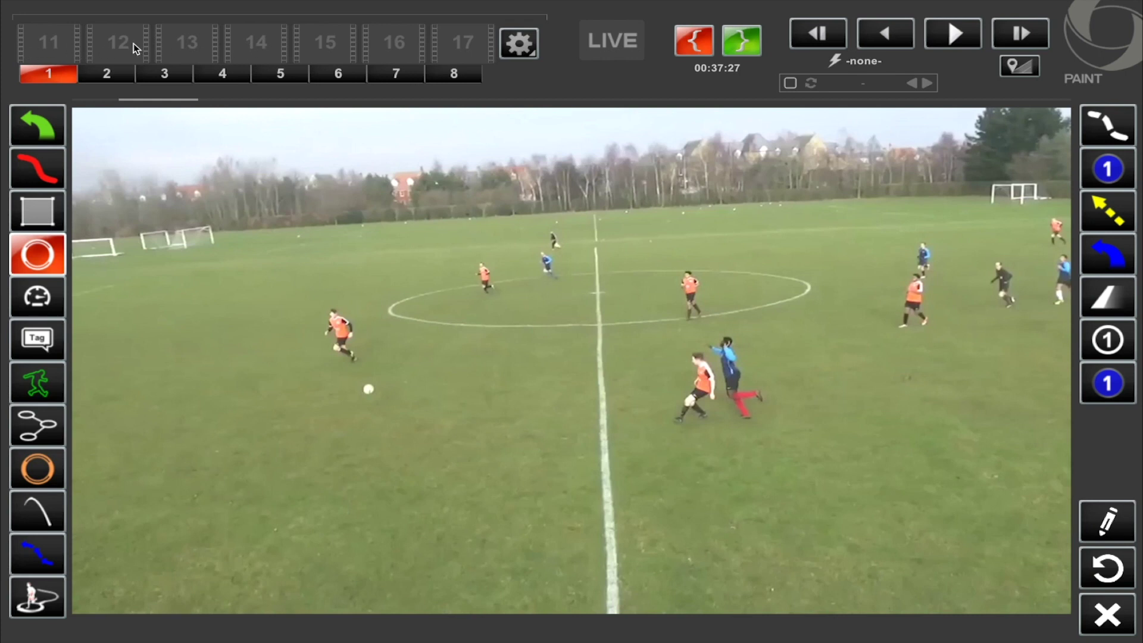
# - Import SU v Greenwich.mp4 from the Desktop into clip slot 11
pyautogui.click(55, 44)
pyautogui.click(131, 74)
pyautogui.click(534, 232)
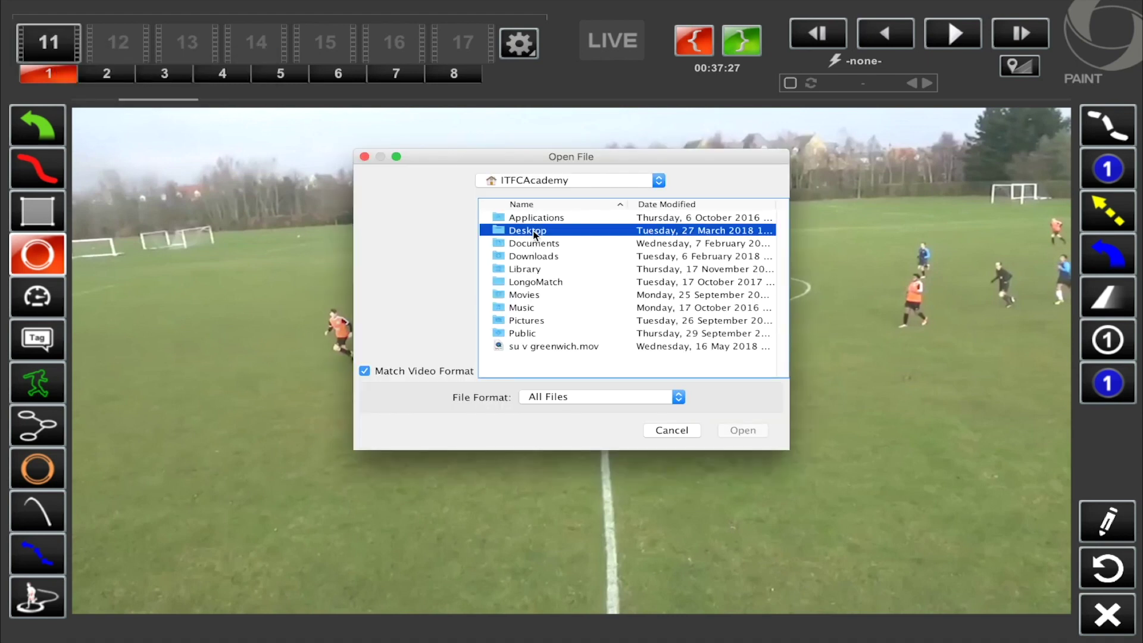
pyautogui.doubleClick(562, 232)
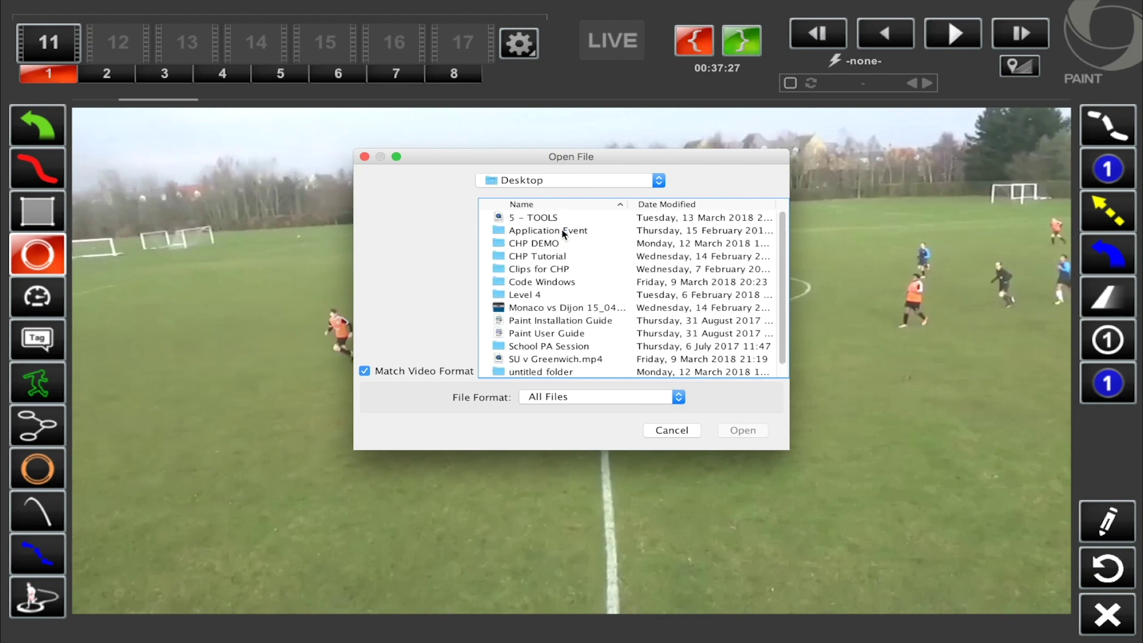
pyautogui.doubleClick(563, 359)
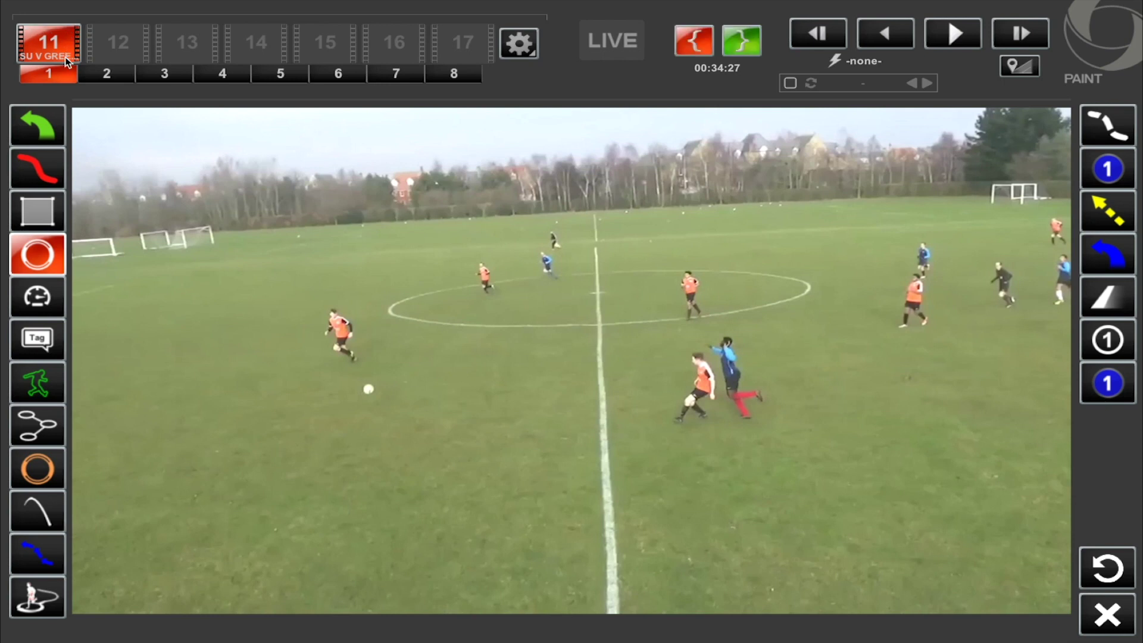
# - In the chroma key editor, sample grass at mid-pitch, lower-left, centre circle, far side and leftover patches
pyautogui.moveTo(421, 1)
pyautogui.click(527, 45)
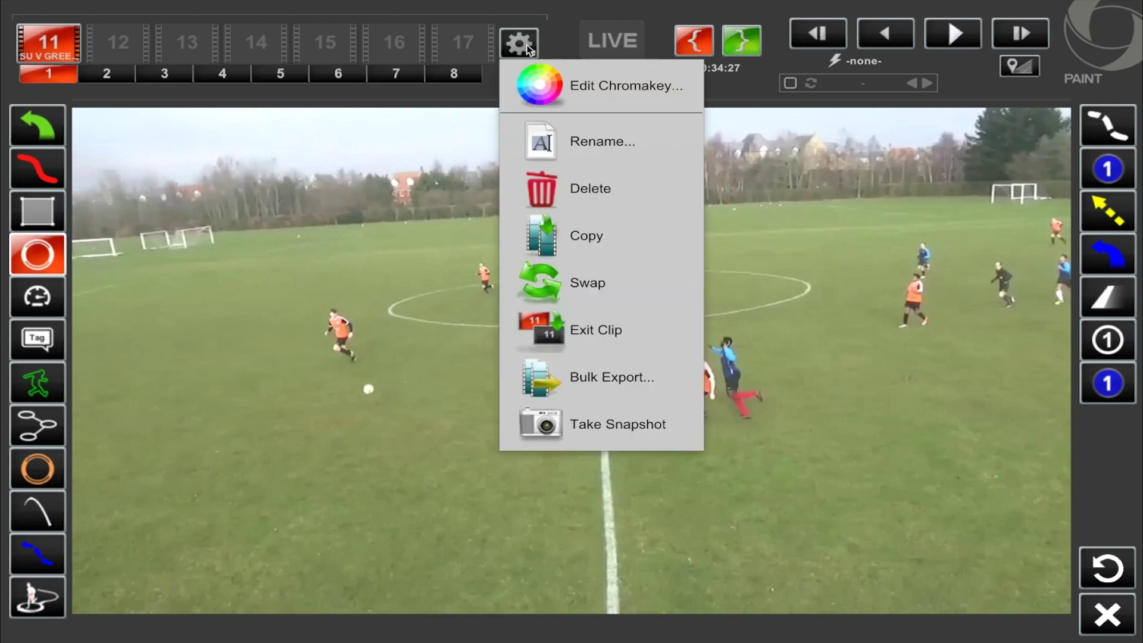
pyautogui.click(574, 88)
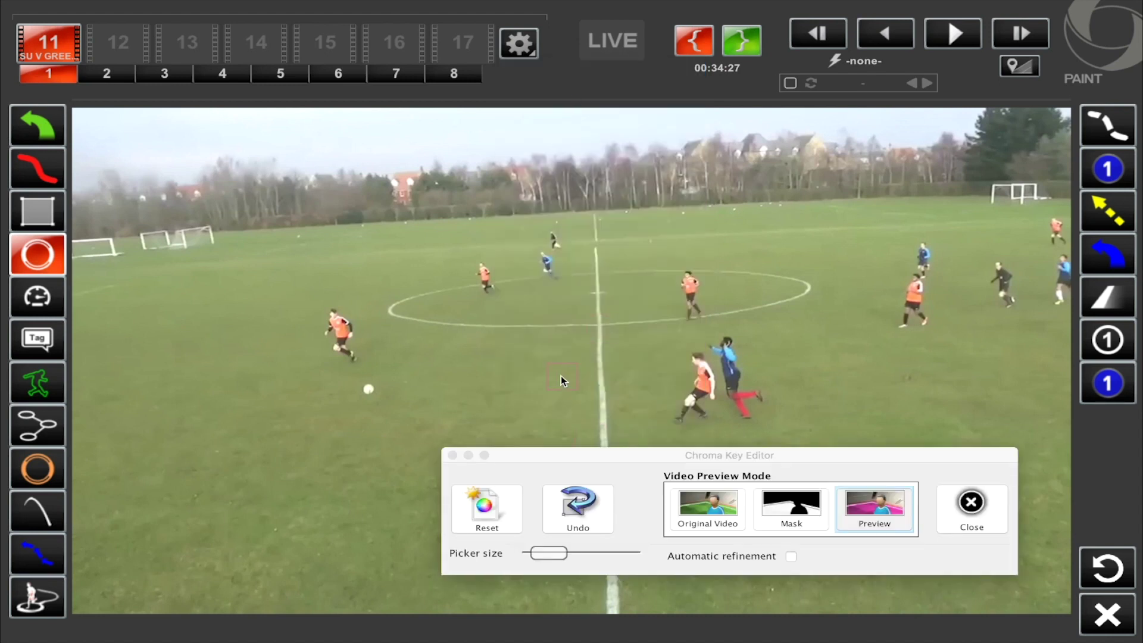
pyautogui.click(524, 343)
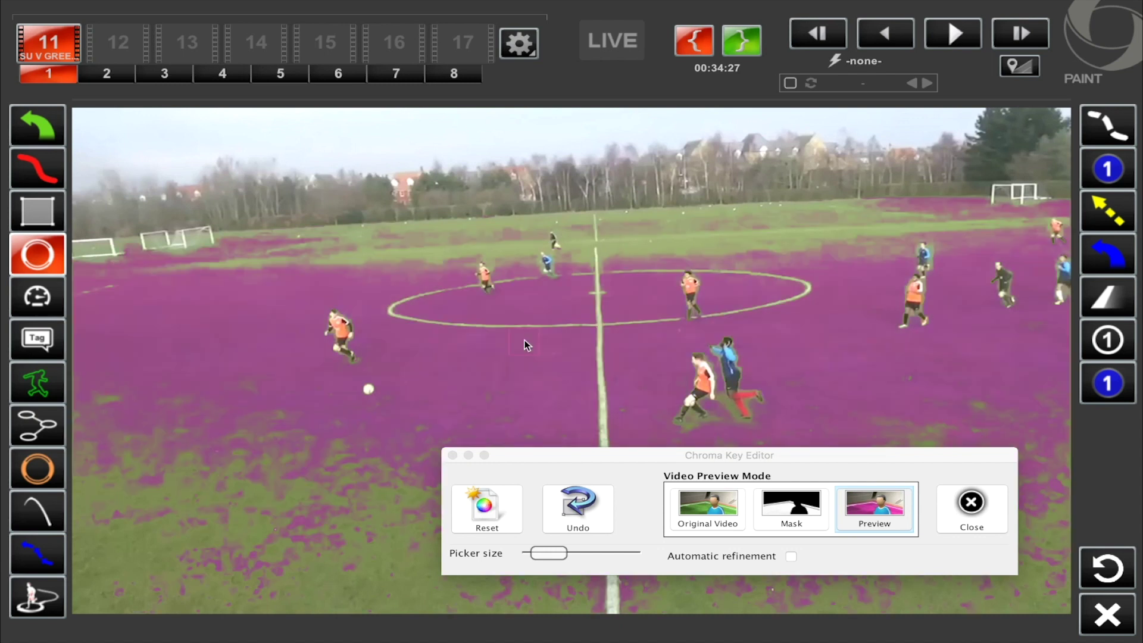
pyautogui.click(184, 484)
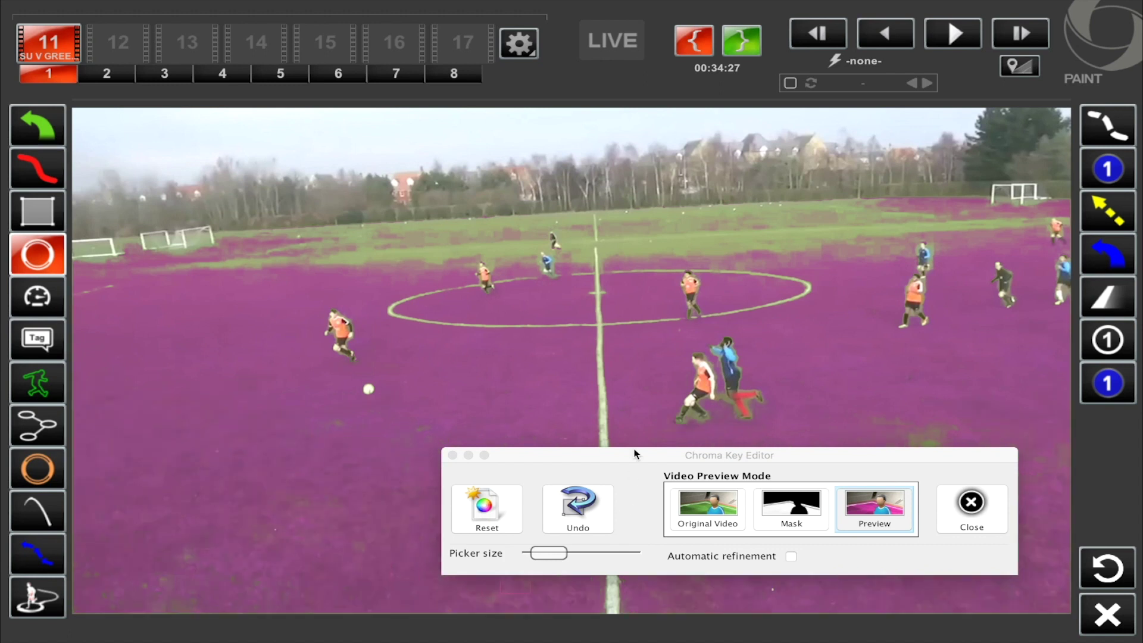
pyautogui.click(643, 238)
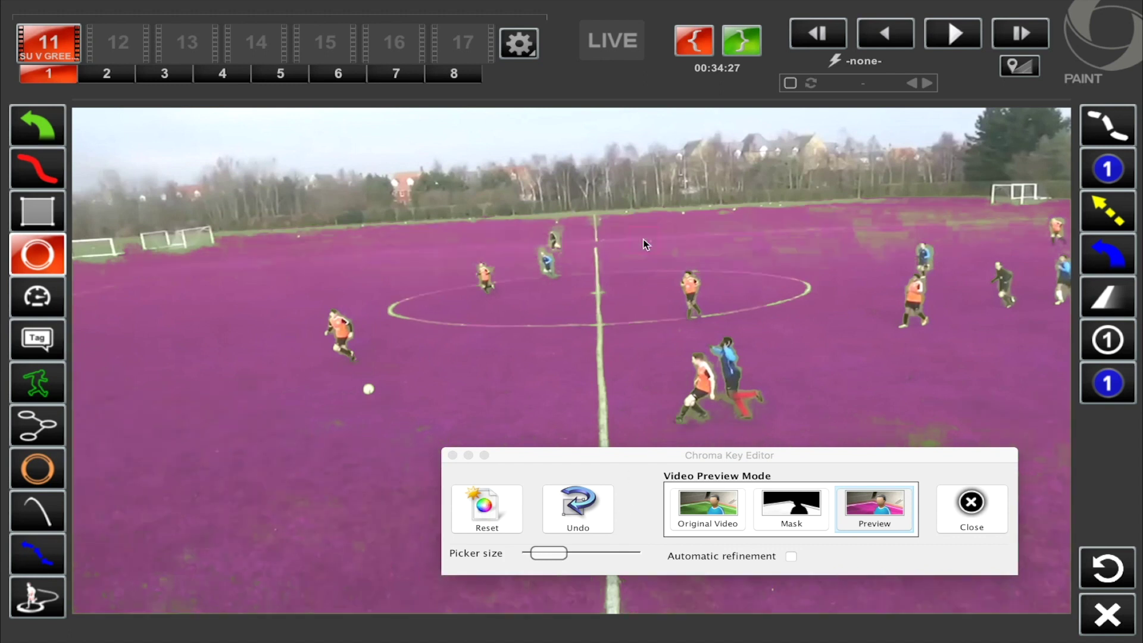
pyautogui.click(876, 233)
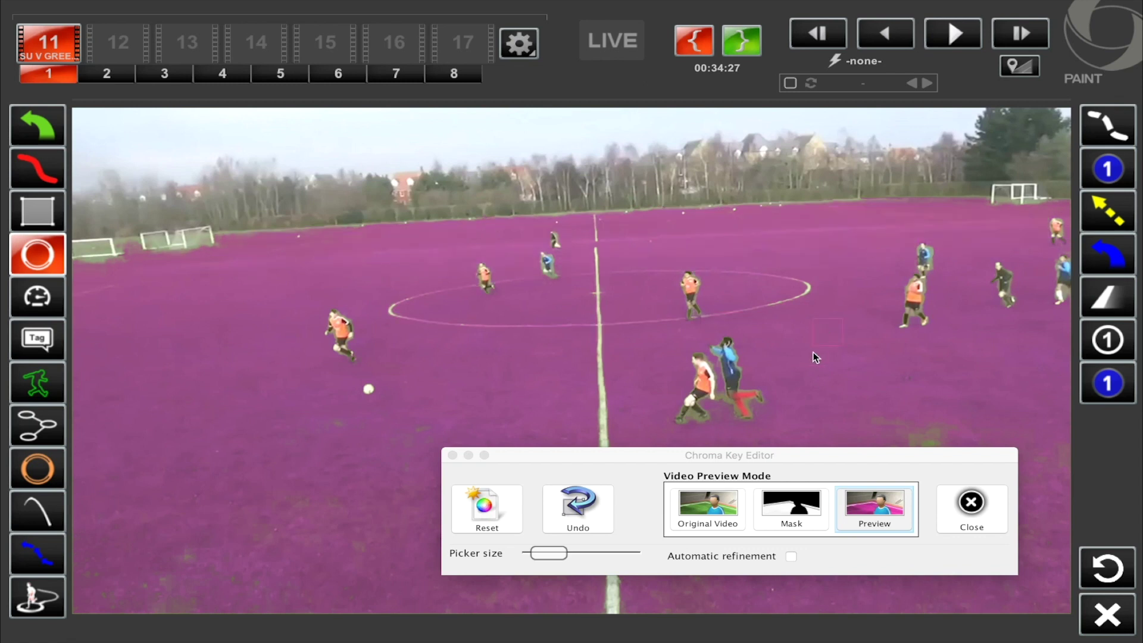
pyautogui.click(927, 427)
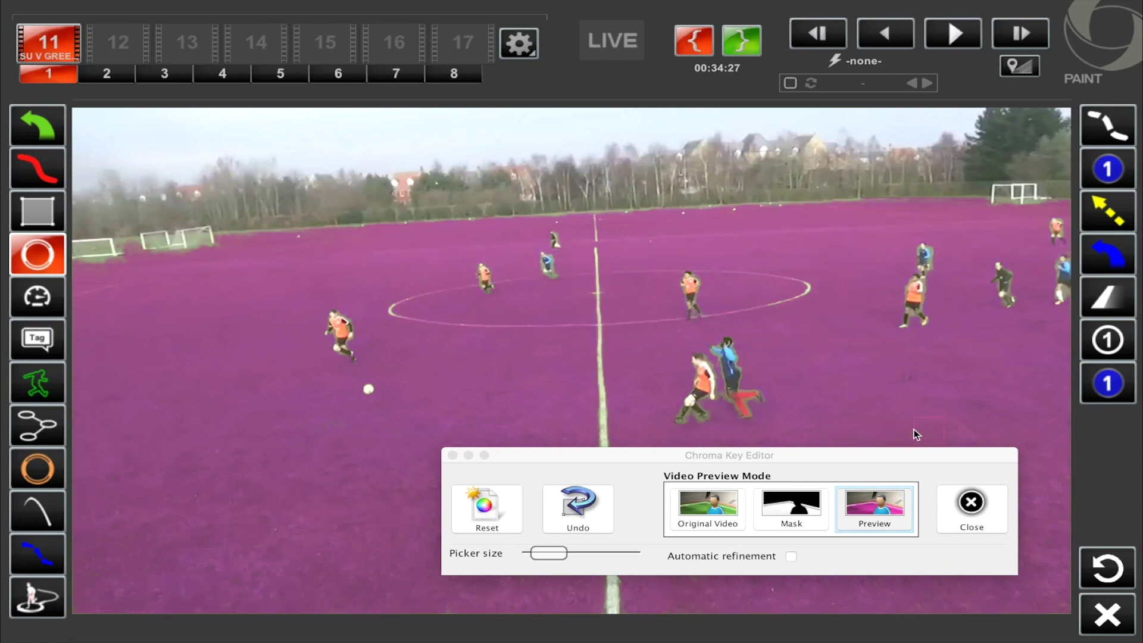
# - Undo a stray sample near the players that keyed shirts and sky, then close the editor
pyautogui.click(331, 326)
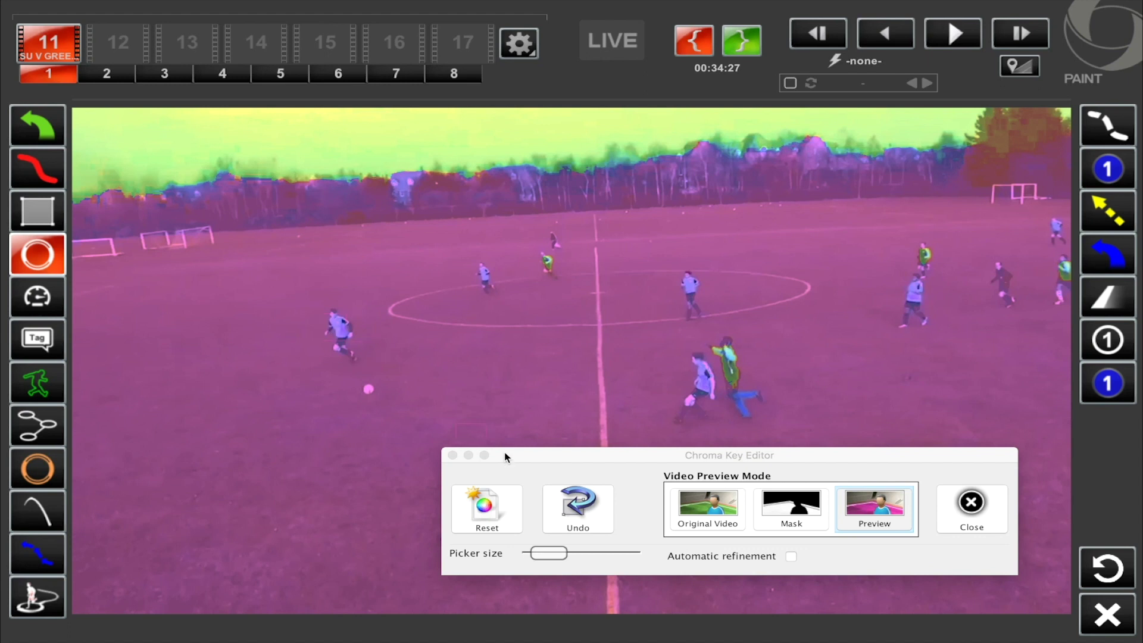
pyautogui.click(583, 504)
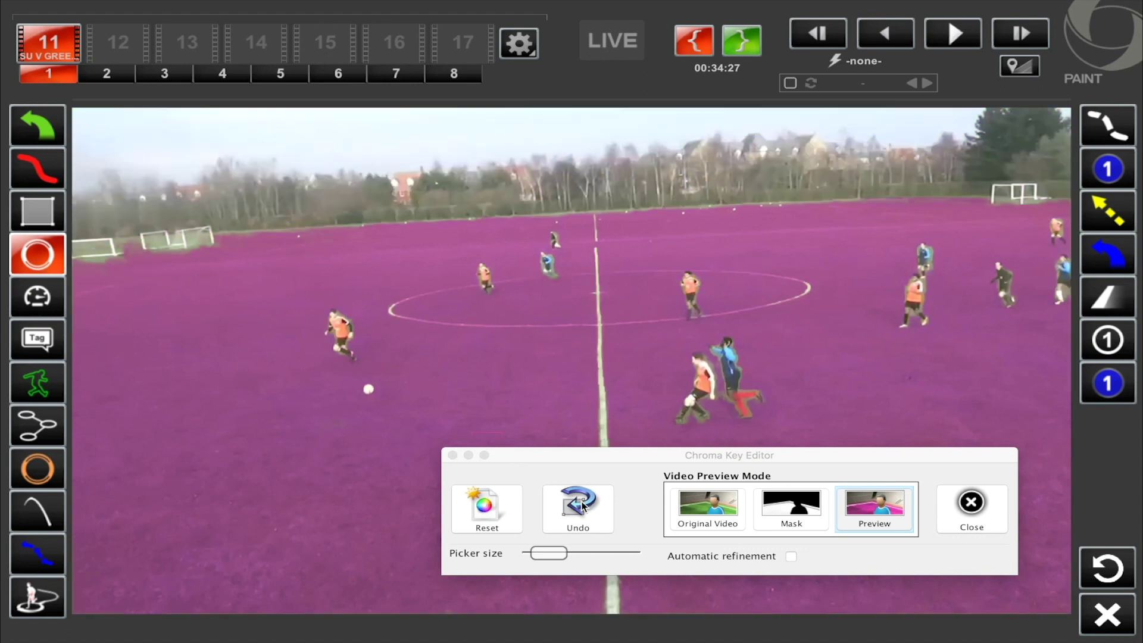
pyautogui.click(970, 503)
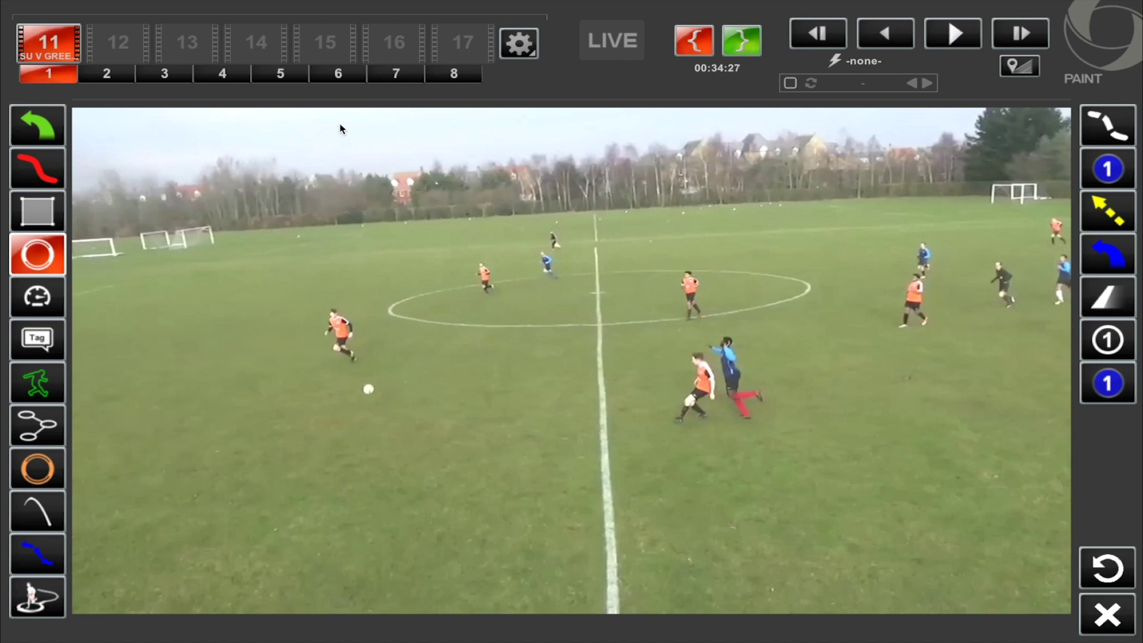
# - Insert a roughly 3-second freeze-frame pause early in clip 11, review it and save
pyautogui.press('space')
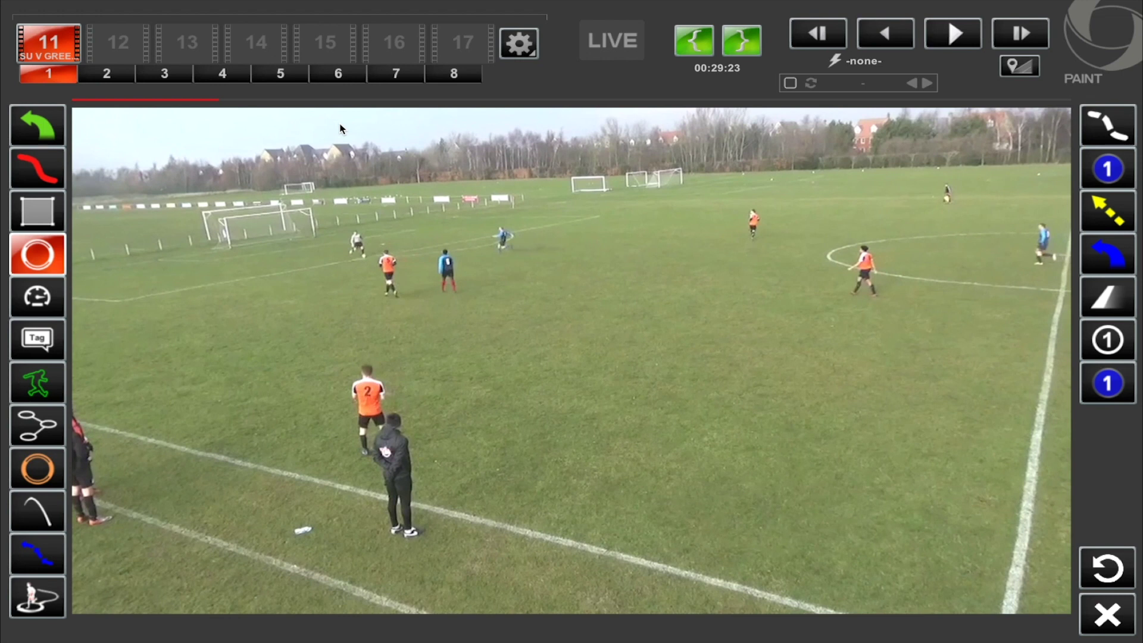
pyautogui.click(31, 297)
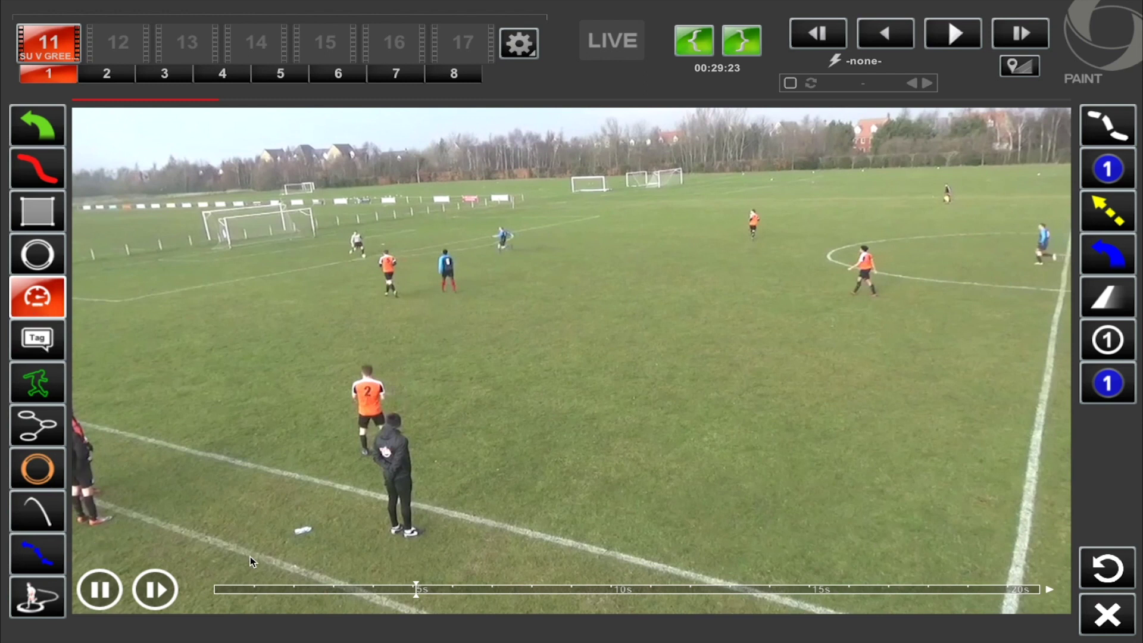
pyautogui.click(100, 586)
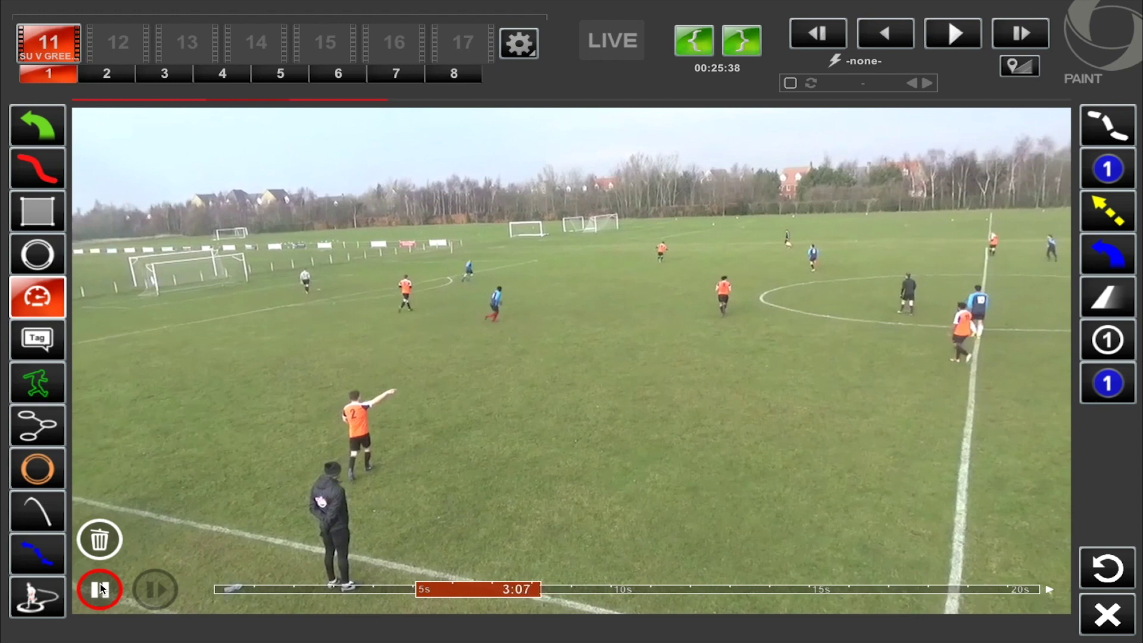
pyautogui.click(100, 588)
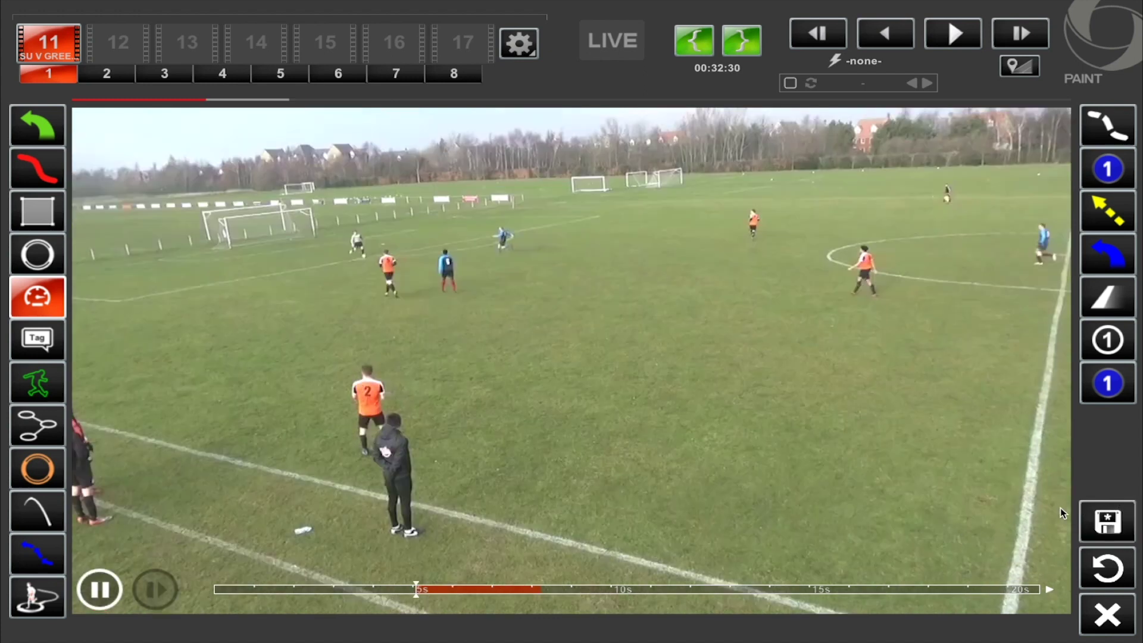
pyautogui.click(1111, 524)
pyautogui.click(41, 46)
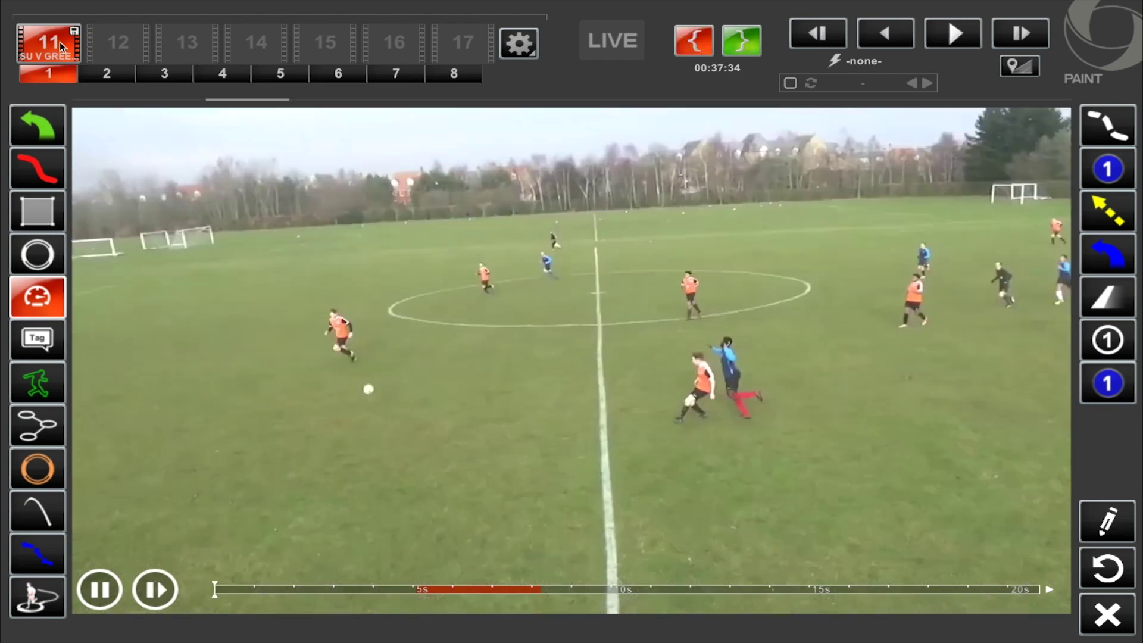
# - Replay clip 11 and pause on the sideline frame with the number 2 player and coach
pyautogui.click(947, 38)
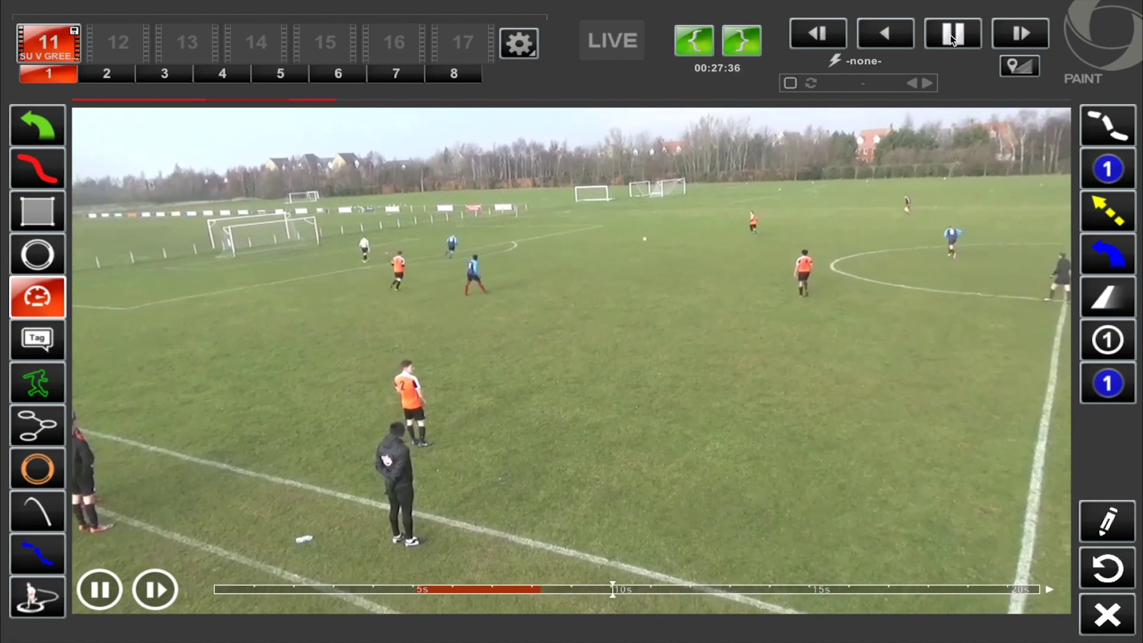
pyautogui.click(950, 35)
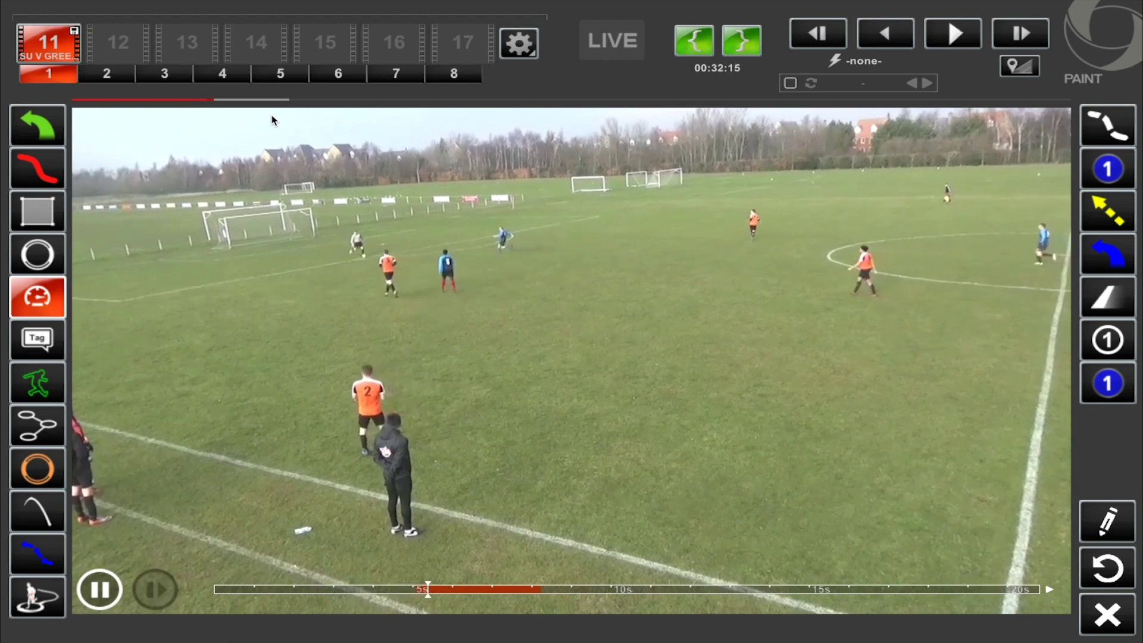
# - Draw a dark four-cornered shaded zone over mid-pitch grass, adjust its duration and save it
pyautogui.click(41, 209)
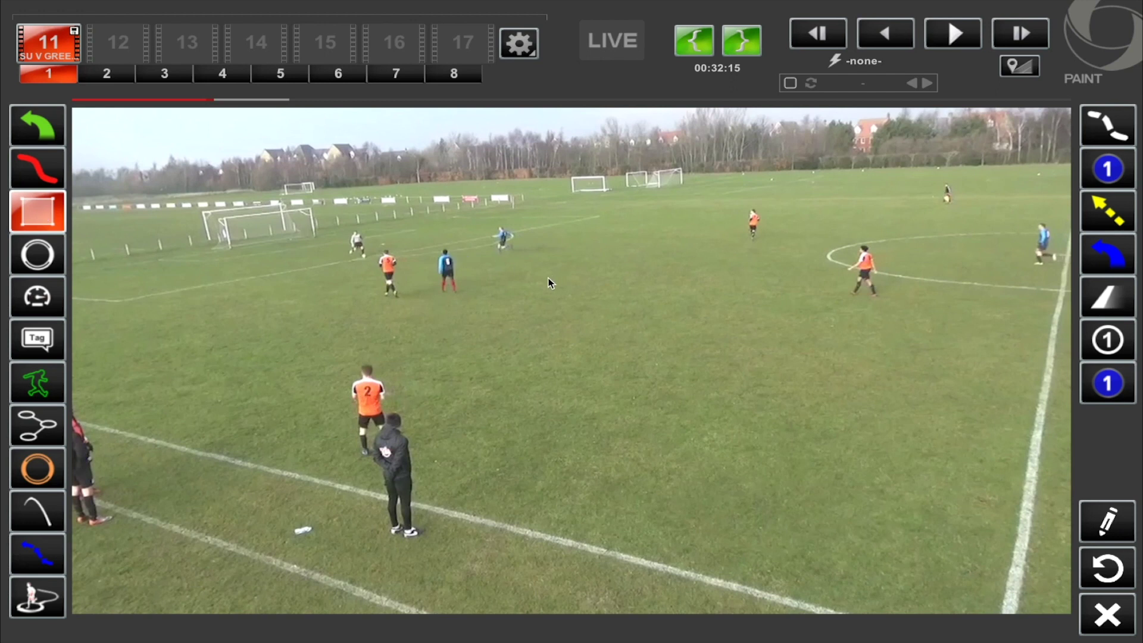
pyautogui.moveTo(531, 277); pyautogui.dragTo(740, 272)
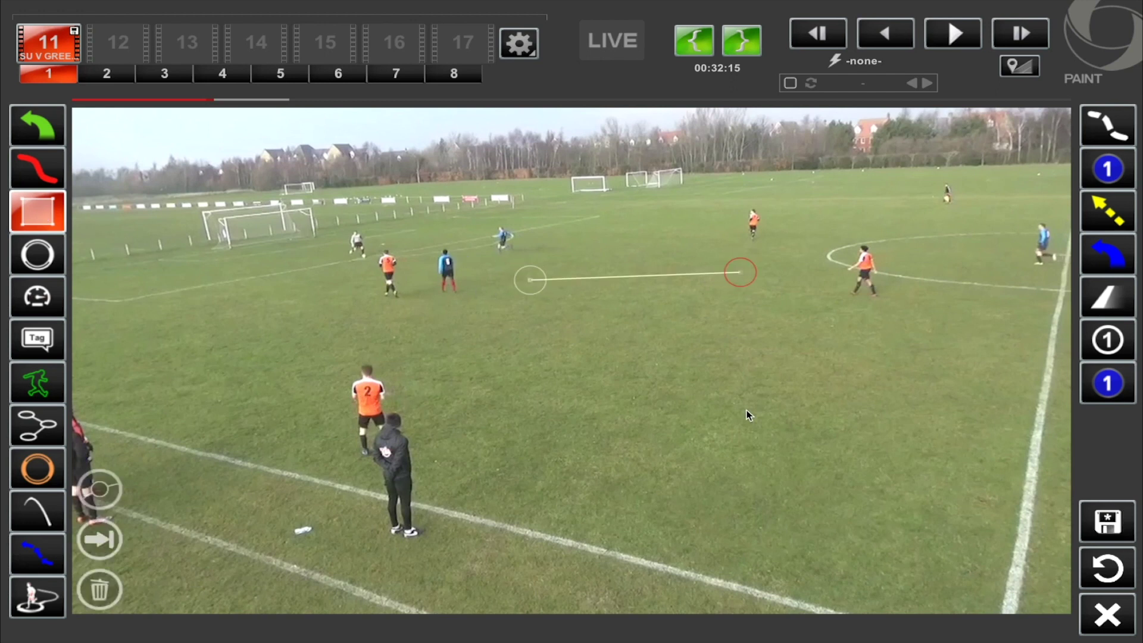
pyautogui.click(747, 417)
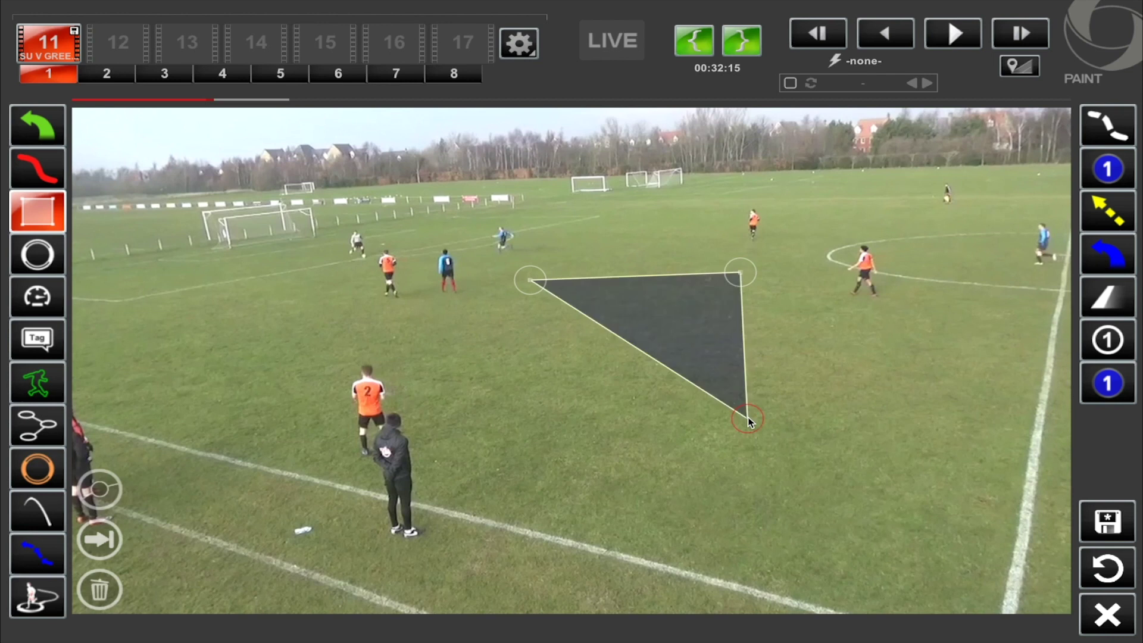
pyautogui.click(534, 420)
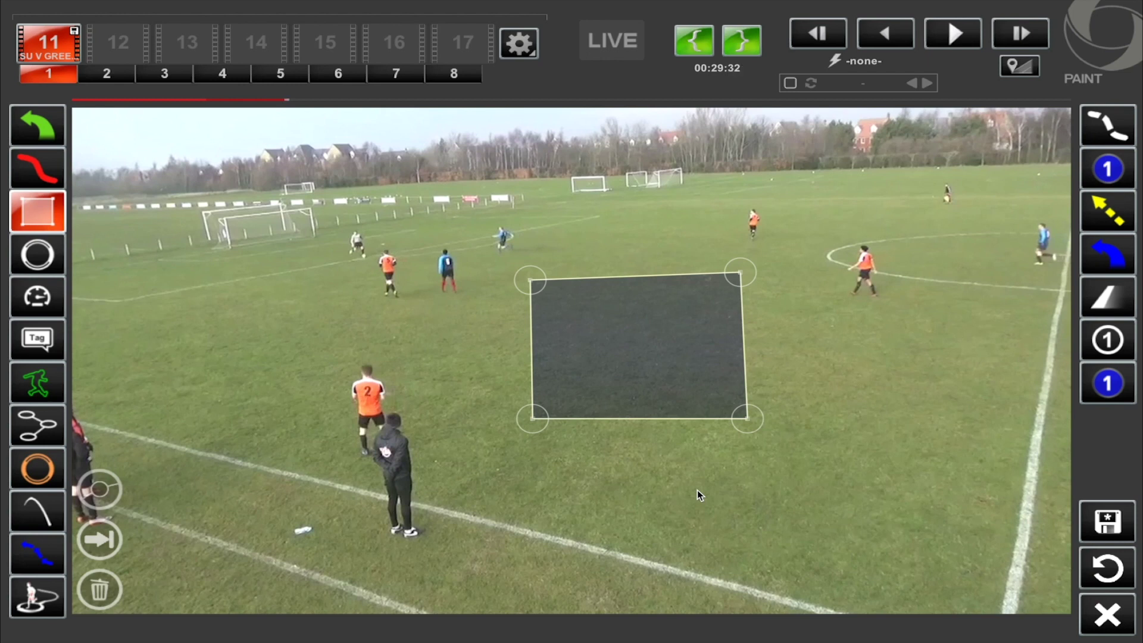
pyautogui.click(99, 540)
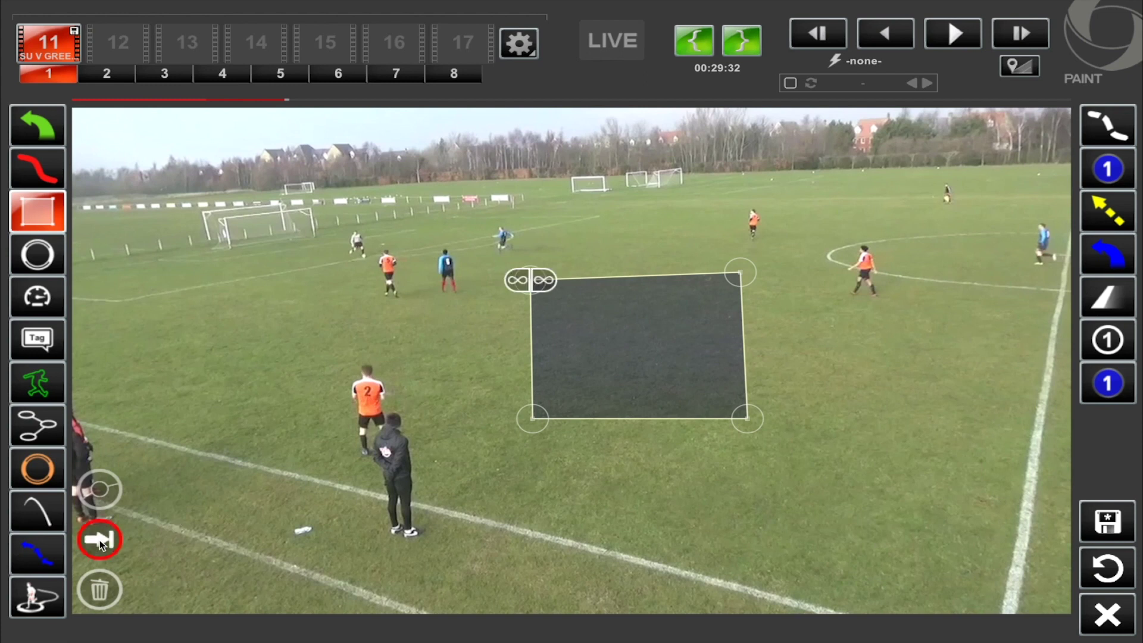
pyautogui.click(543, 281)
pyautogui.click(1109, 522)
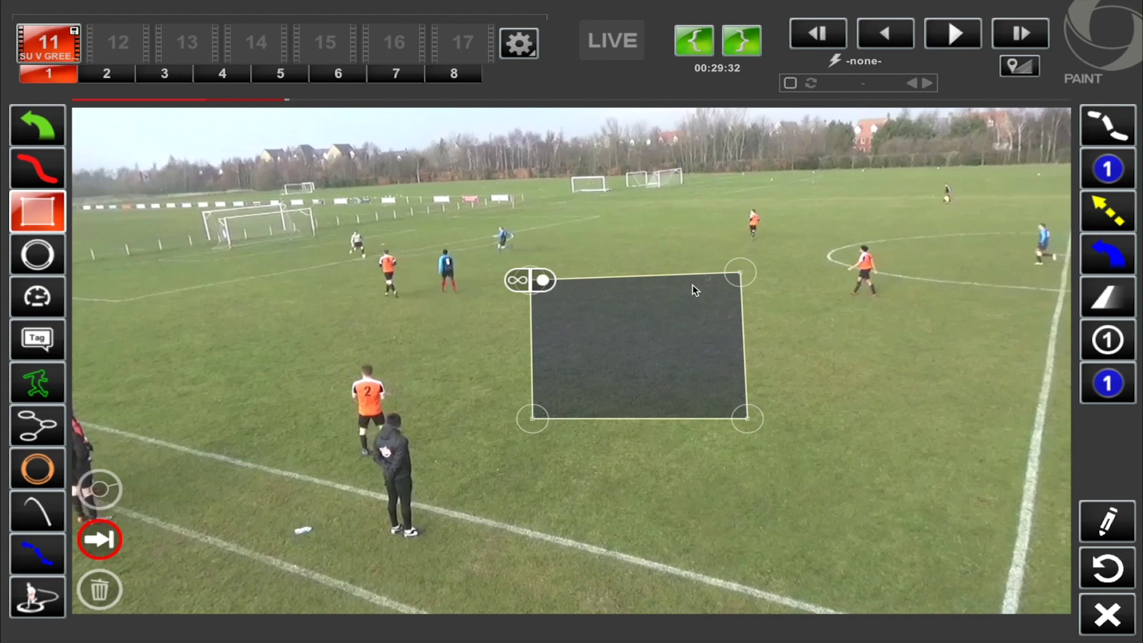
pyautogui.click(46, 43)
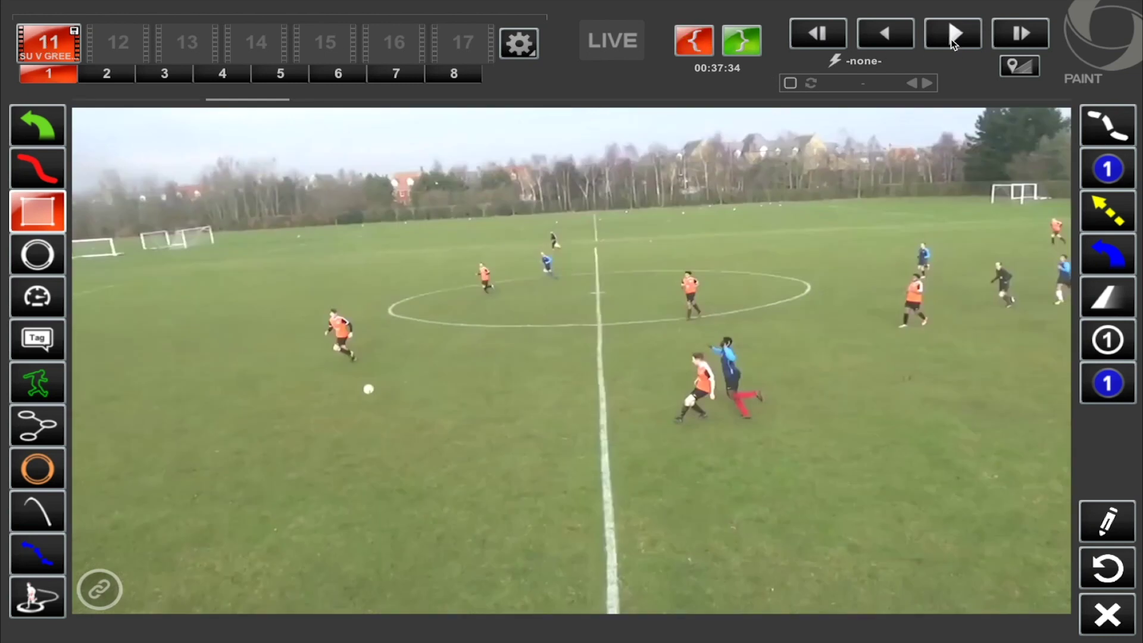
pyautogui.click(952, 37)
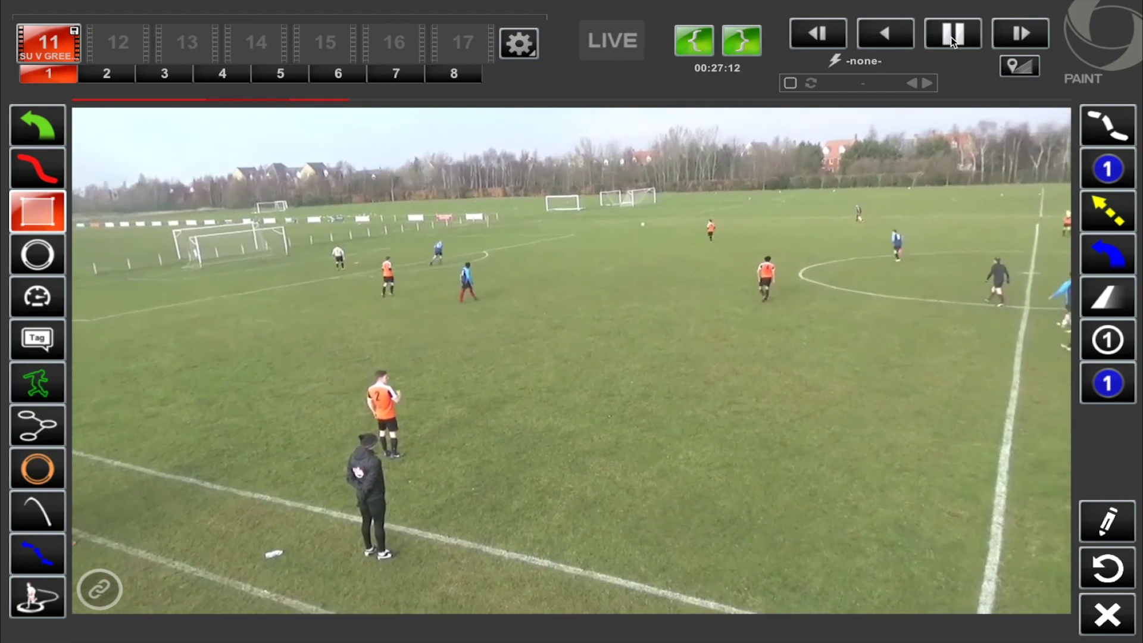
pyautogui.click(951, 37)
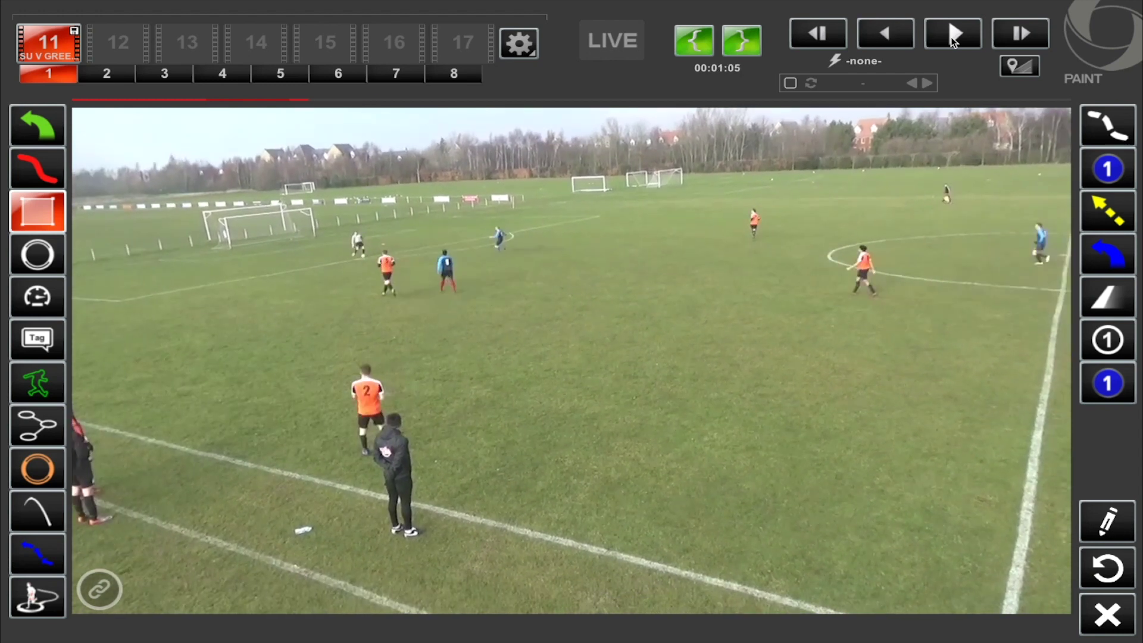
pyautogui.click(952, 36)
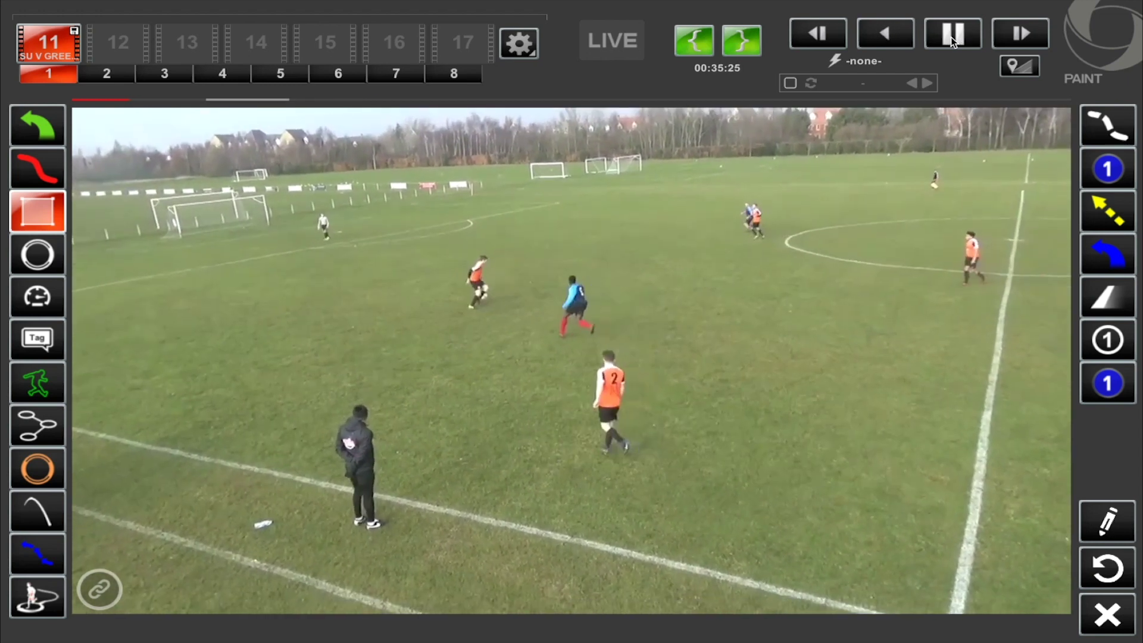
pyautogui.click(951, 36)
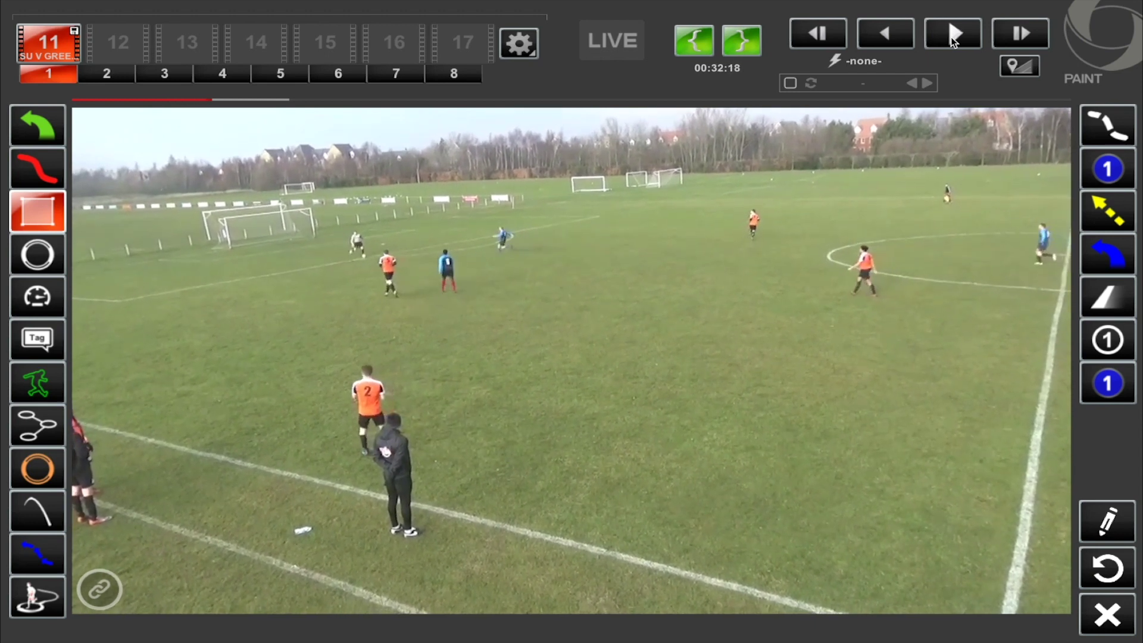
pyautogui.click(1111, 612)
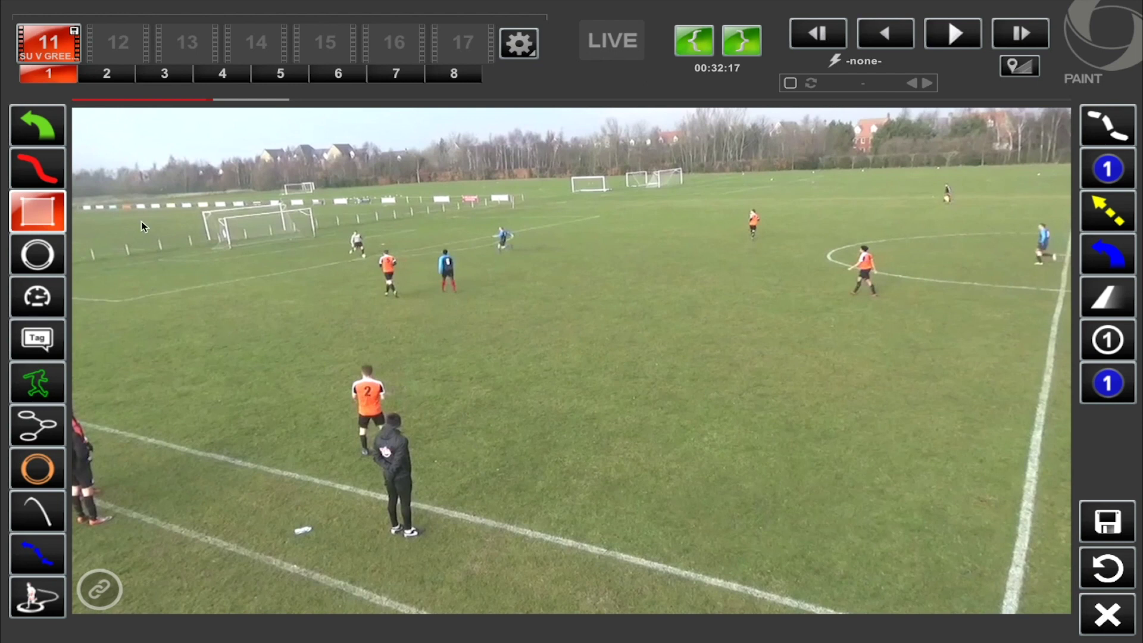
# - Circle the player near the centre circle in red and draw a green curved arrow across the pitch
pyautogui.click(33, 168)
pyautogui.moveTo(869, 236)
pyautogui.mouseDown()
pyautogui.moveTo(836, 243)
pyautogui.moveTo(827, 271)
pyautogui.moveTo(878, 314)
pyautogui.moveTo(905, 292)
pyautogui.moveTo(904, 263)
pyautogui.moveTo(867, 243)
pyautogui.mouseUp()
pyautogui.click(40, 127)
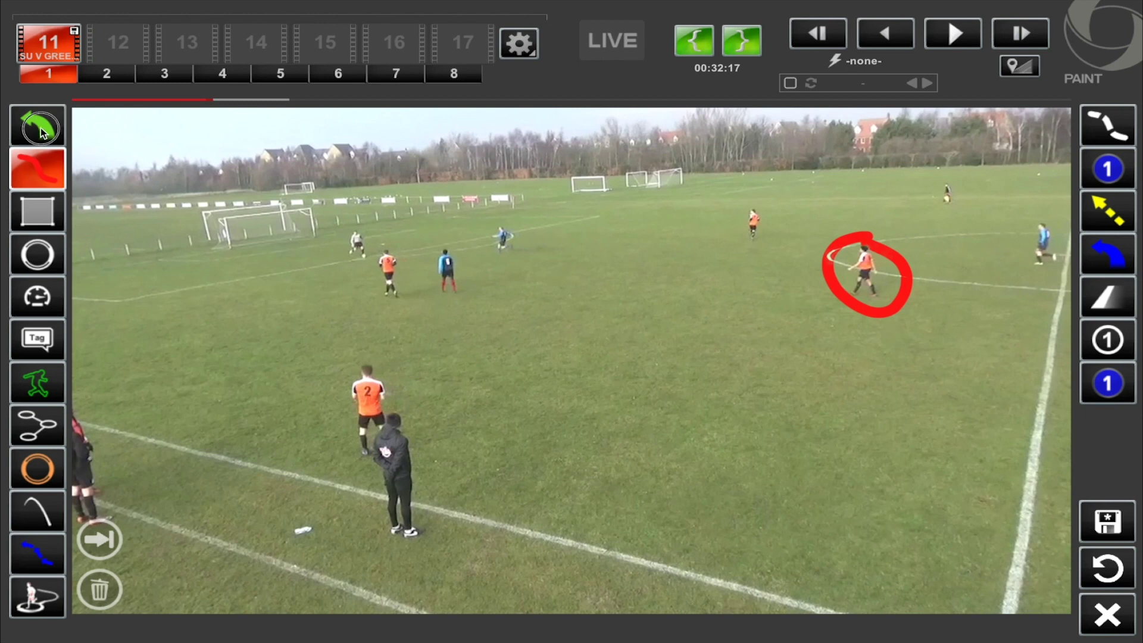
pyautogui.moveTo(439, 327)
pyautogui.mouseDown()
pyautogui.moveTo(515, 322)
pyautogui.moveTo(620, 250)
pyautogui.moveTo(687, 256)
pyautogui.mouseUp()
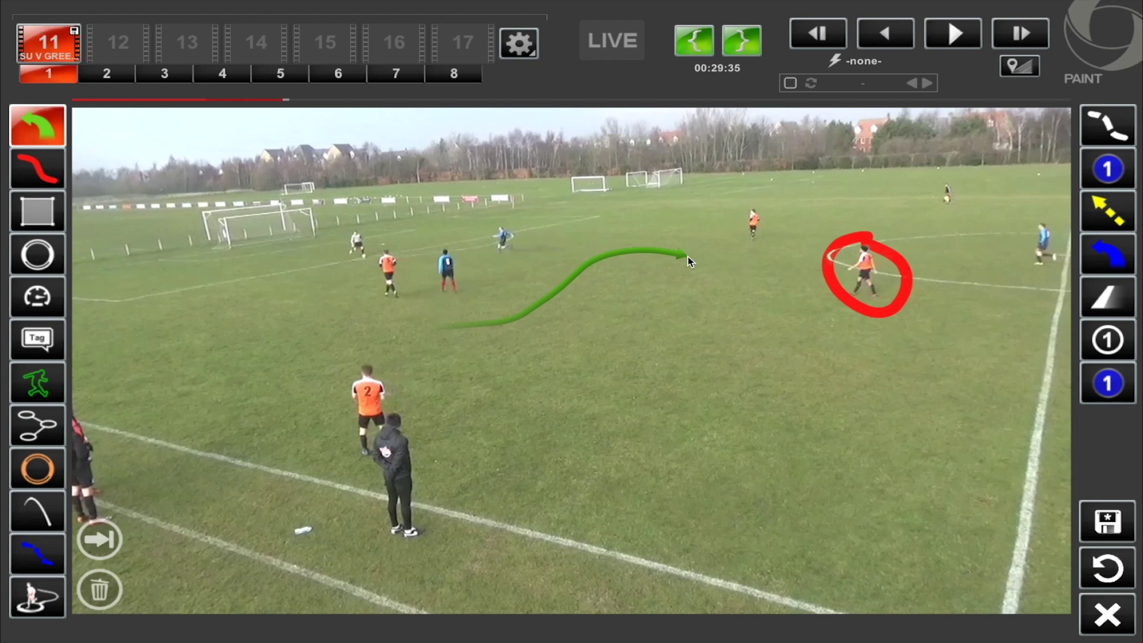
# - Set both drawings to hold instead of loop, save them, and return to the in-point
pyautogui.click(97, 538)
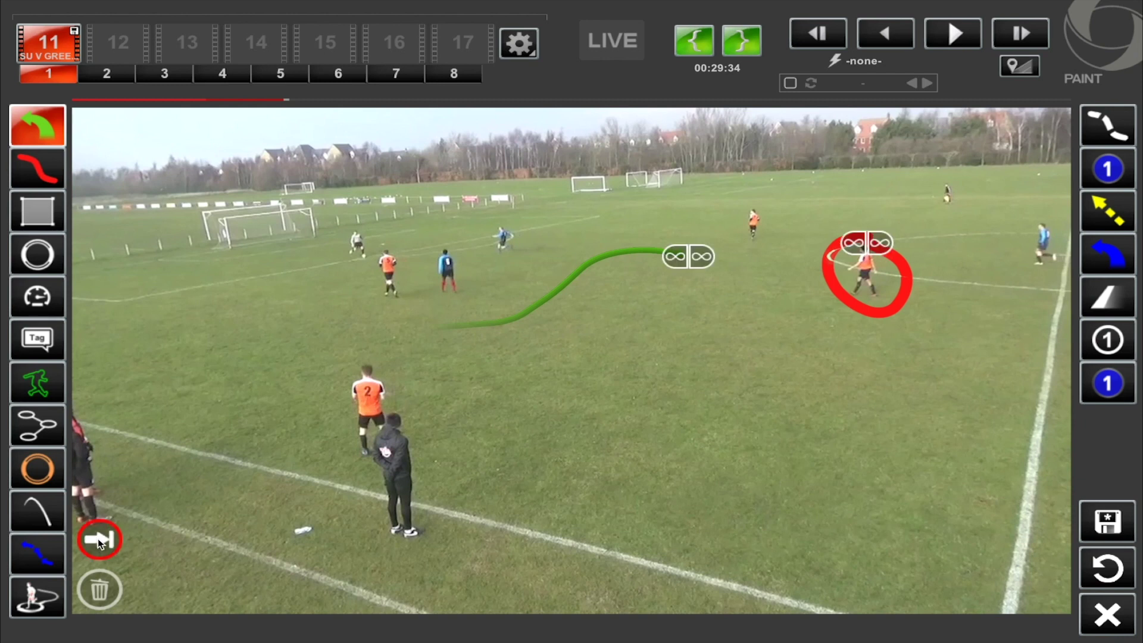
pyautogui.click(701, 256)
pyautogui.click(881, 244)
pyautogui.click(1089, 513)
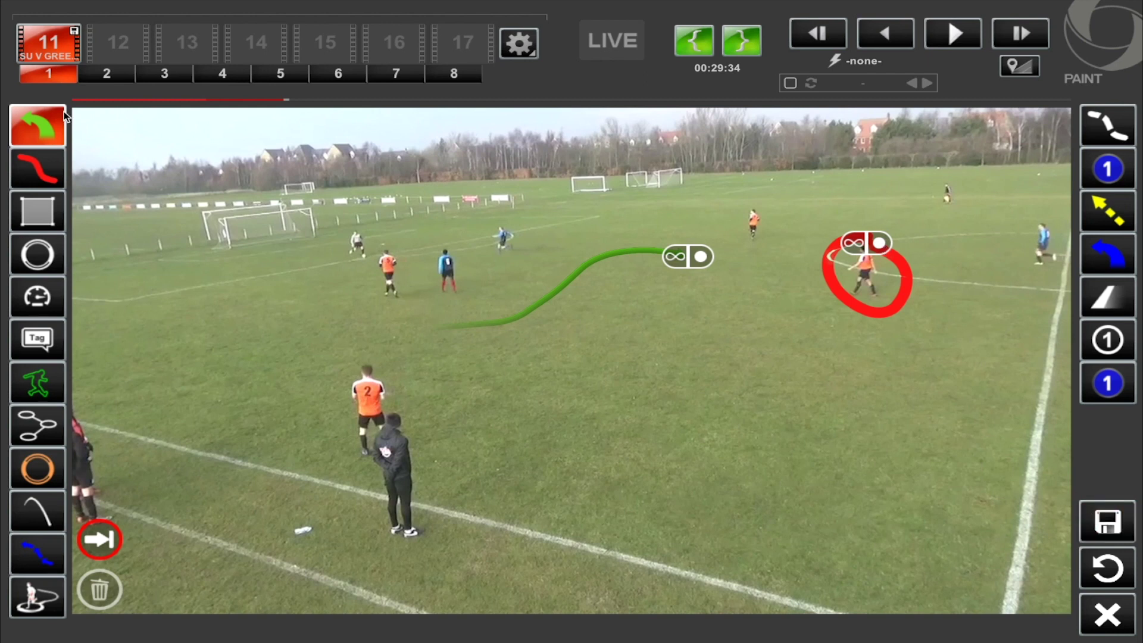
pyautogui.click(40, 55)
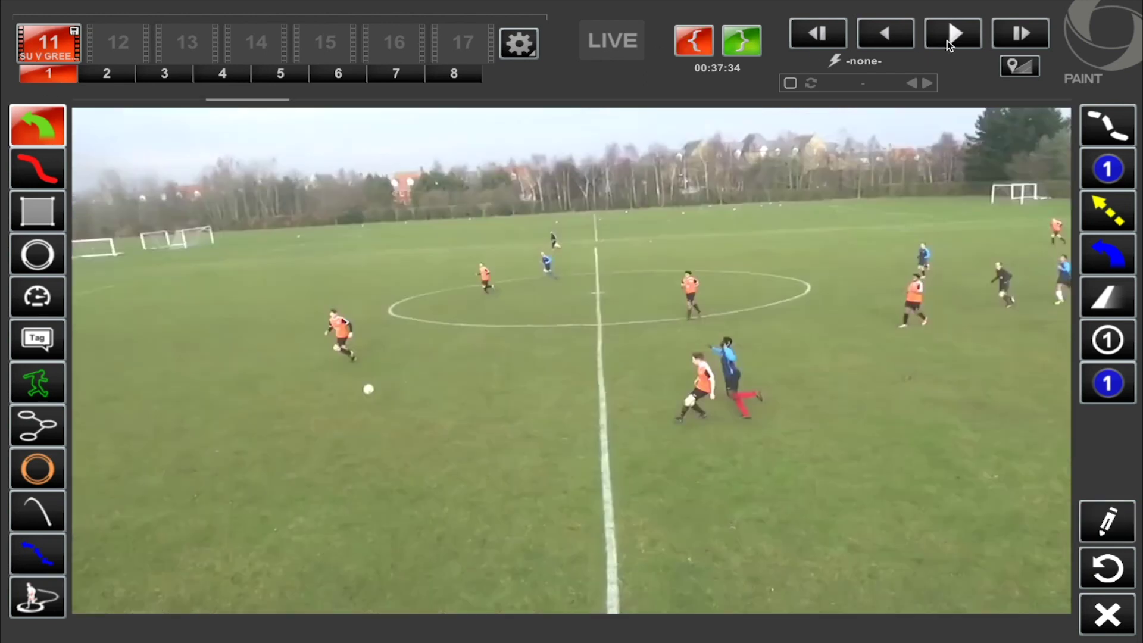
# - Play the clip to review the red circle and green arrow, stopping at 00:28:37
pyautogui.click(952, 35)
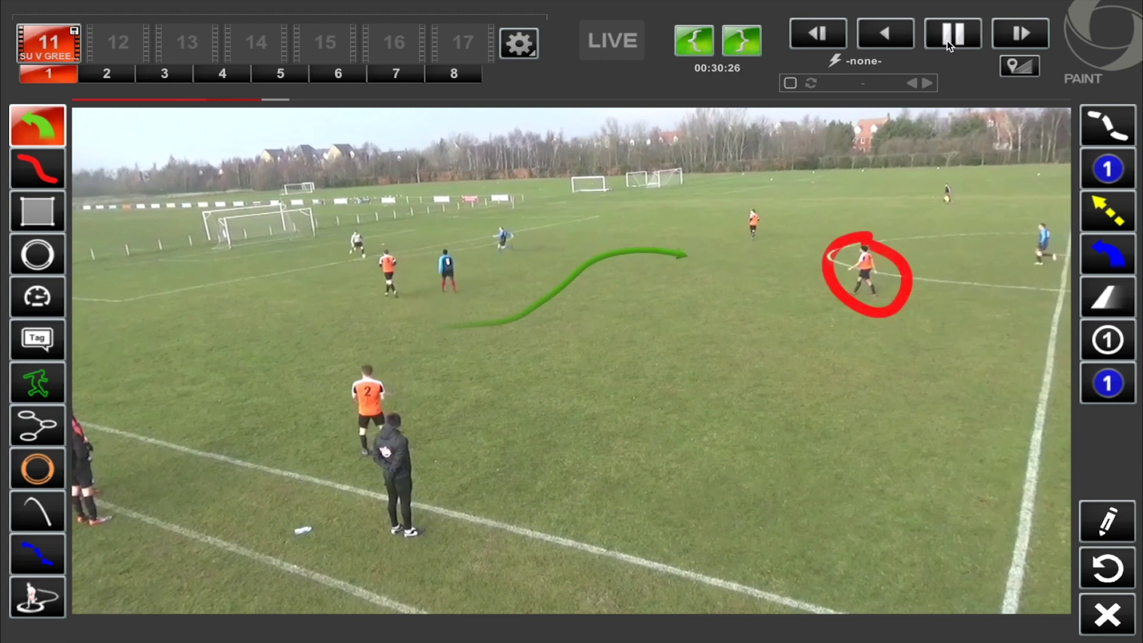
pyautogui.click(951, 34)
pyautogui.click(950, 36)
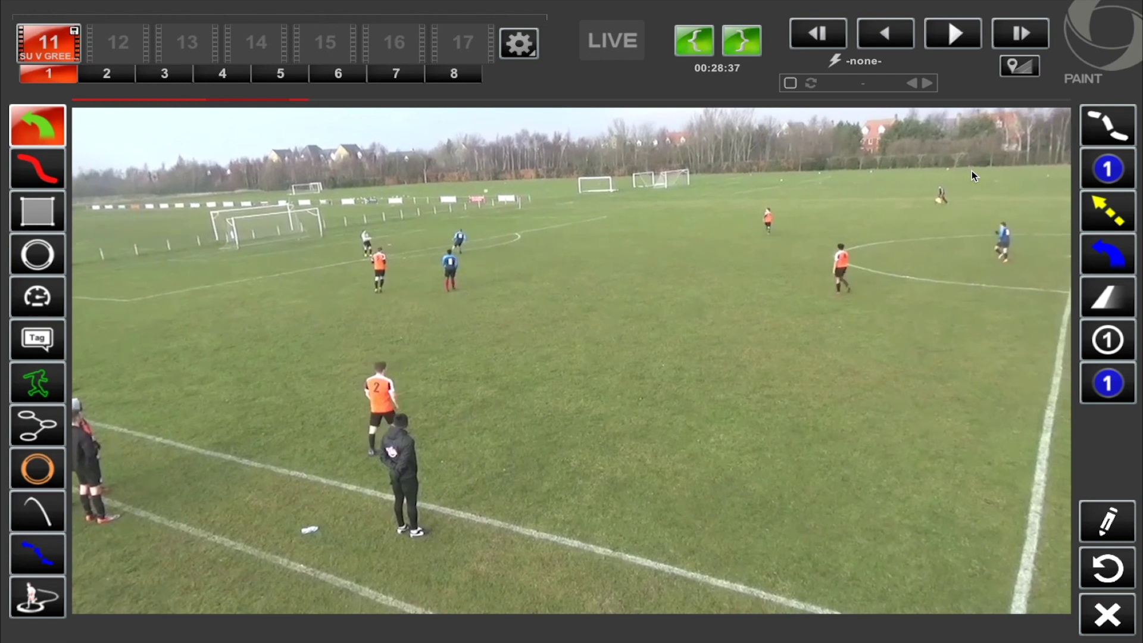
# - Place a red ring under the orange player by the centre circle and check its tracking options
pyautogui.click(39, 262)
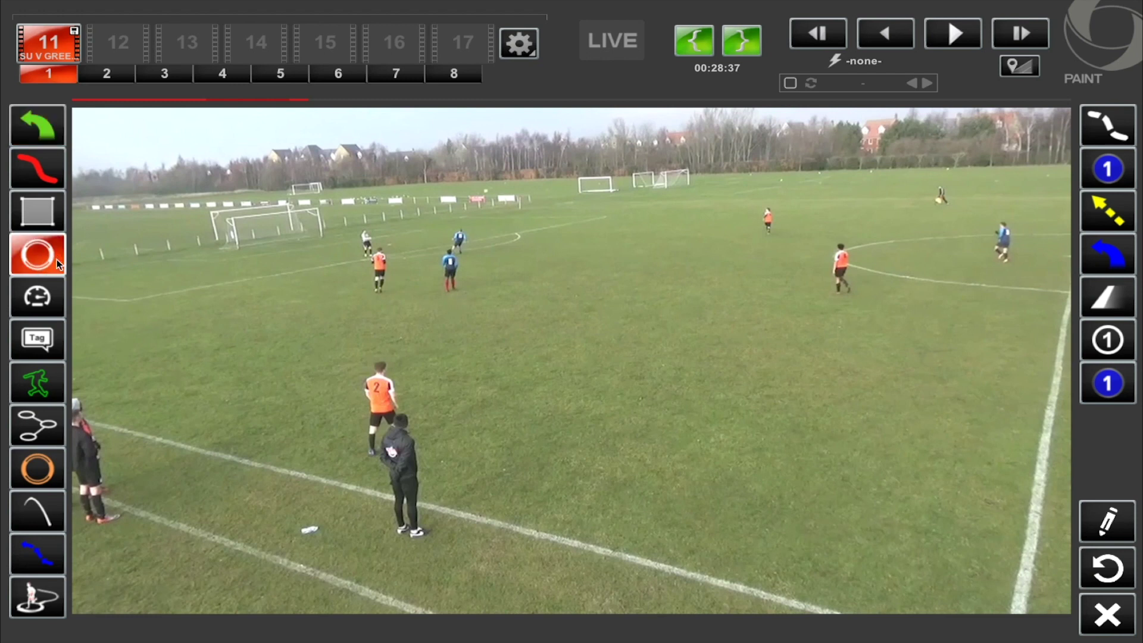
pyautogui.click(840, 284)
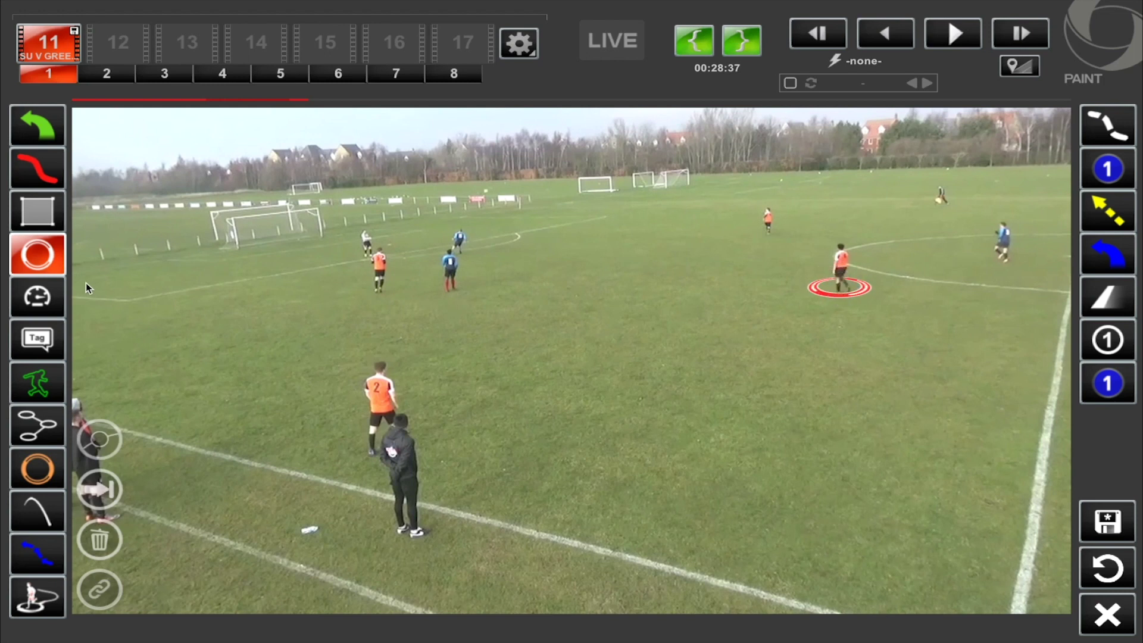
pyautogui.rightClick(37, 251)
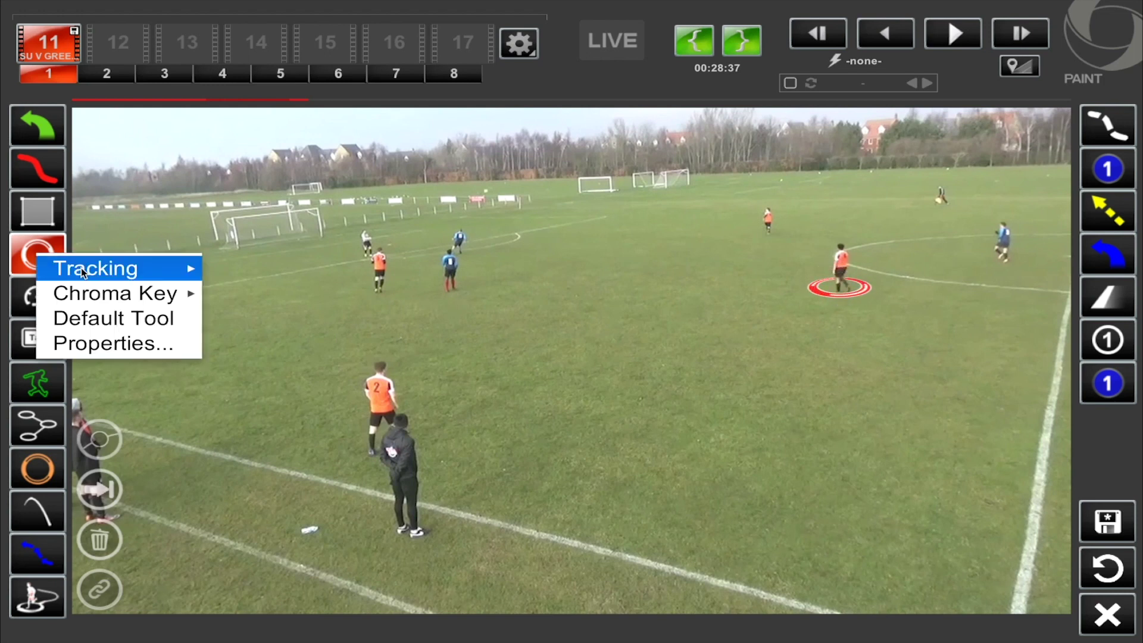
pyautogui.moveTo(95, 270)
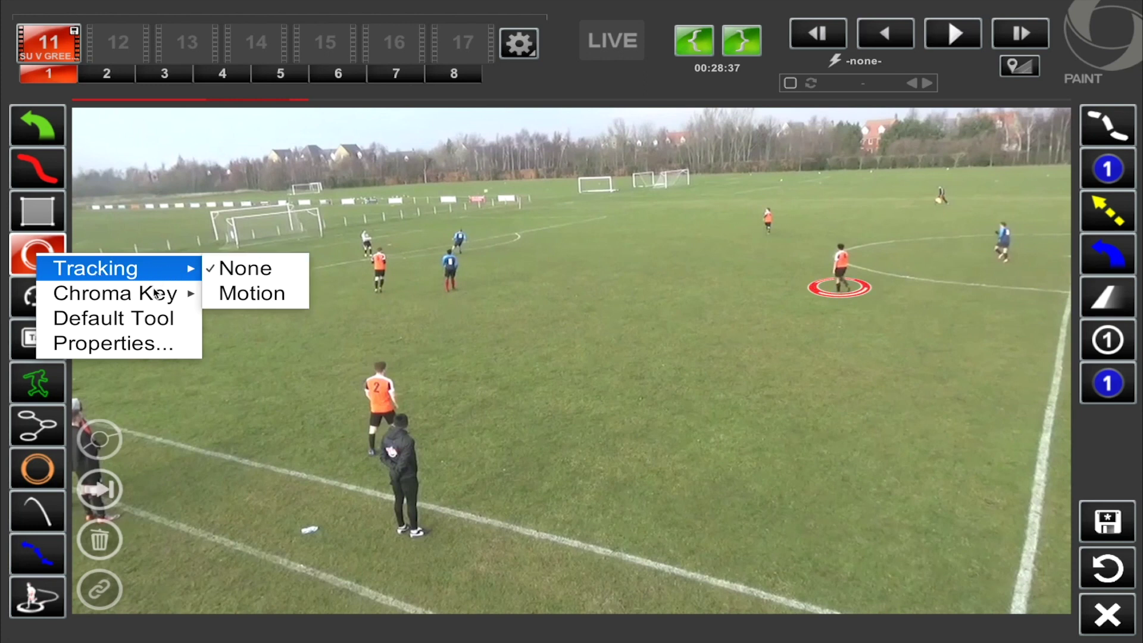
pyautogui.moveTo(156, 298)
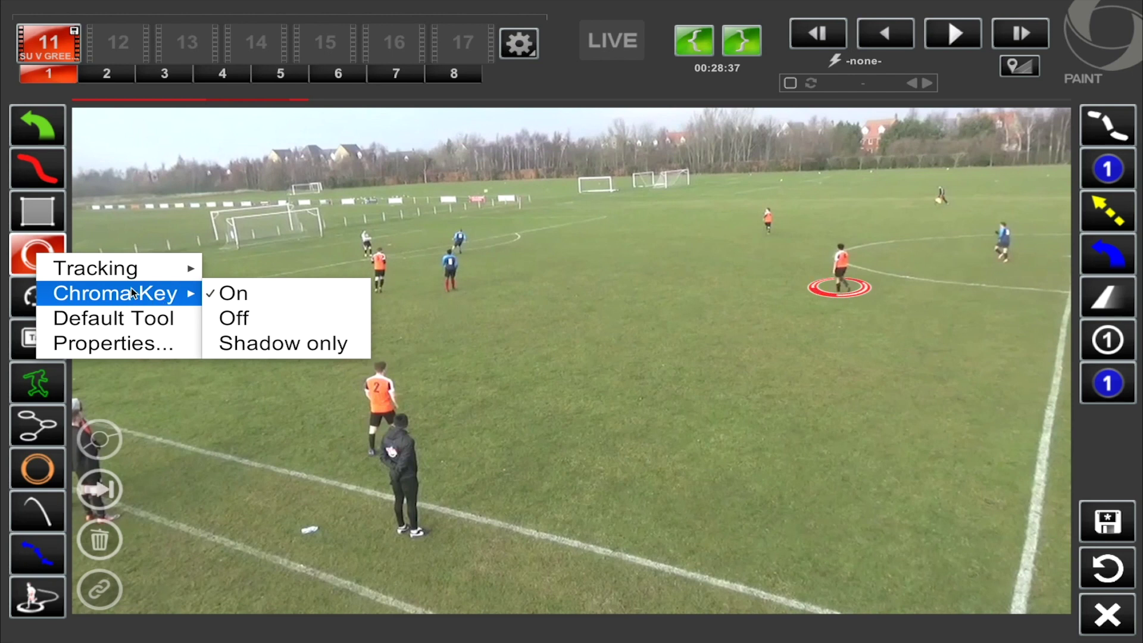
pyautogui.click(30, 250)
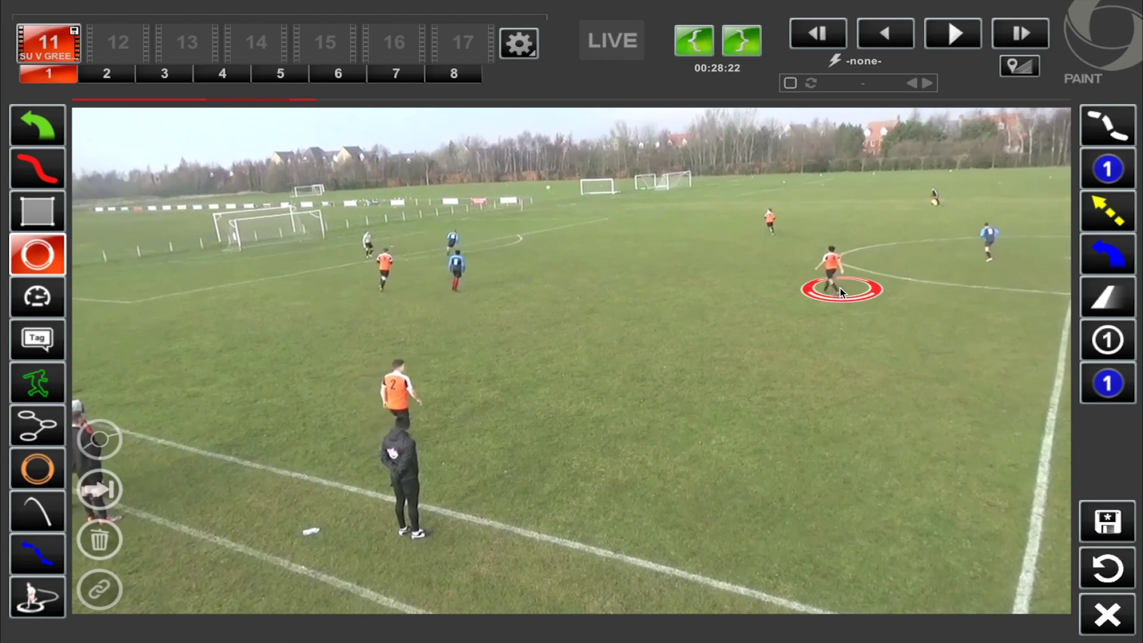
# - Keep the red ring under the player's feet while scrubbing backward, then save it
pyautogui.moveTo(841, 290); pyautogui.dragTo(825, 292)
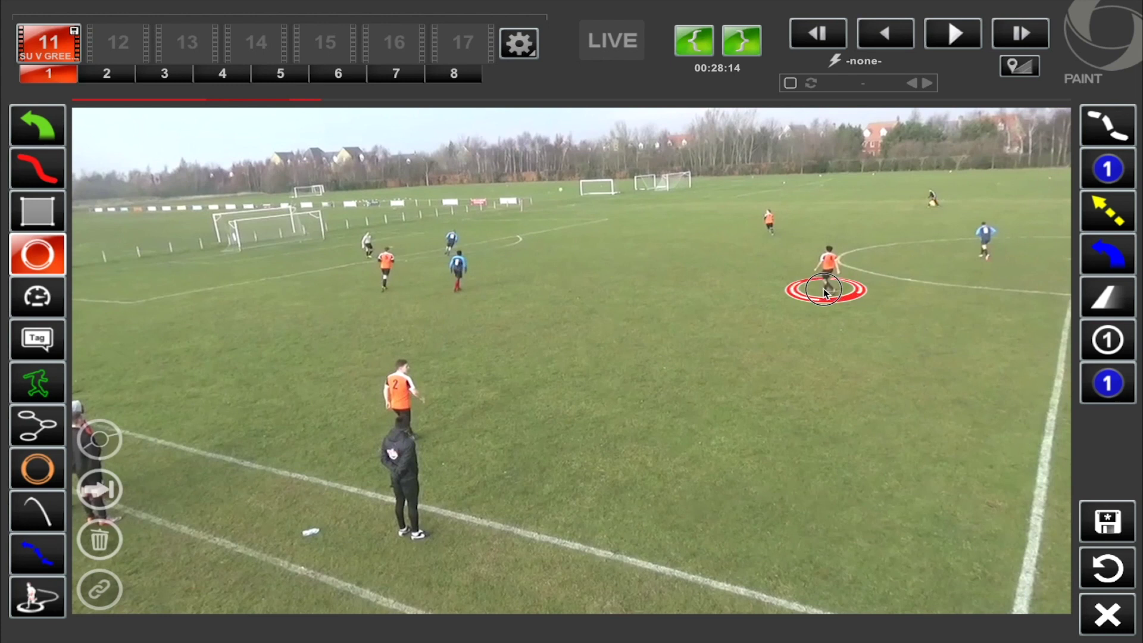
pyautogui.press('Left')
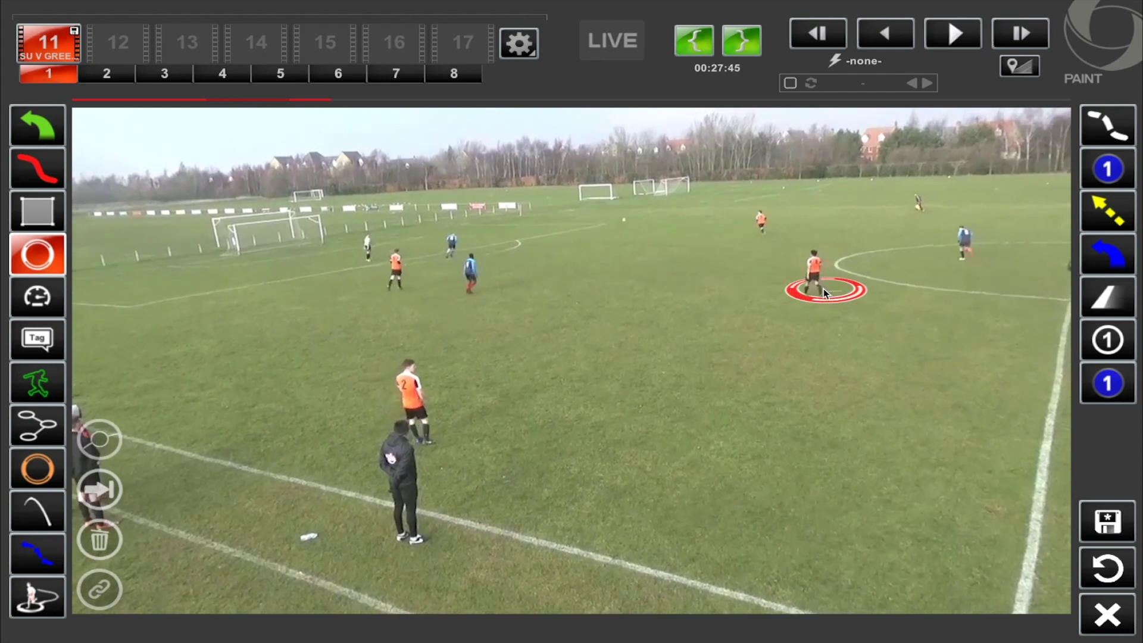
pyautogui.moveTo(823, 291); pyautogui.dragTo(802, 292)
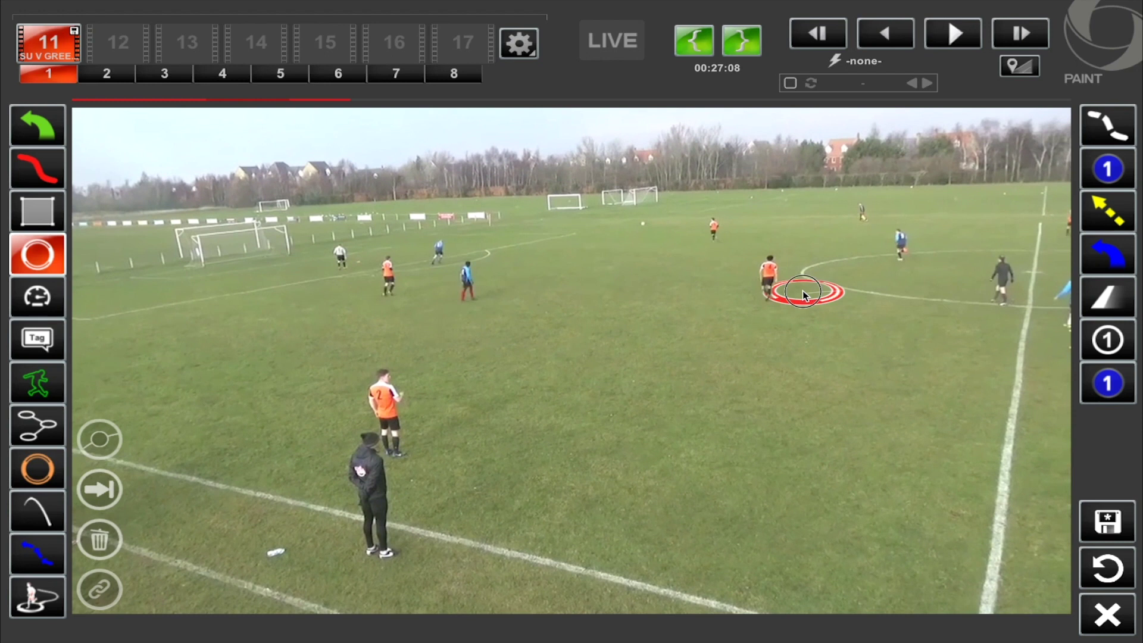
pyautogui.moveTo(803, 292); pyautogui.dragTo(767, 298)
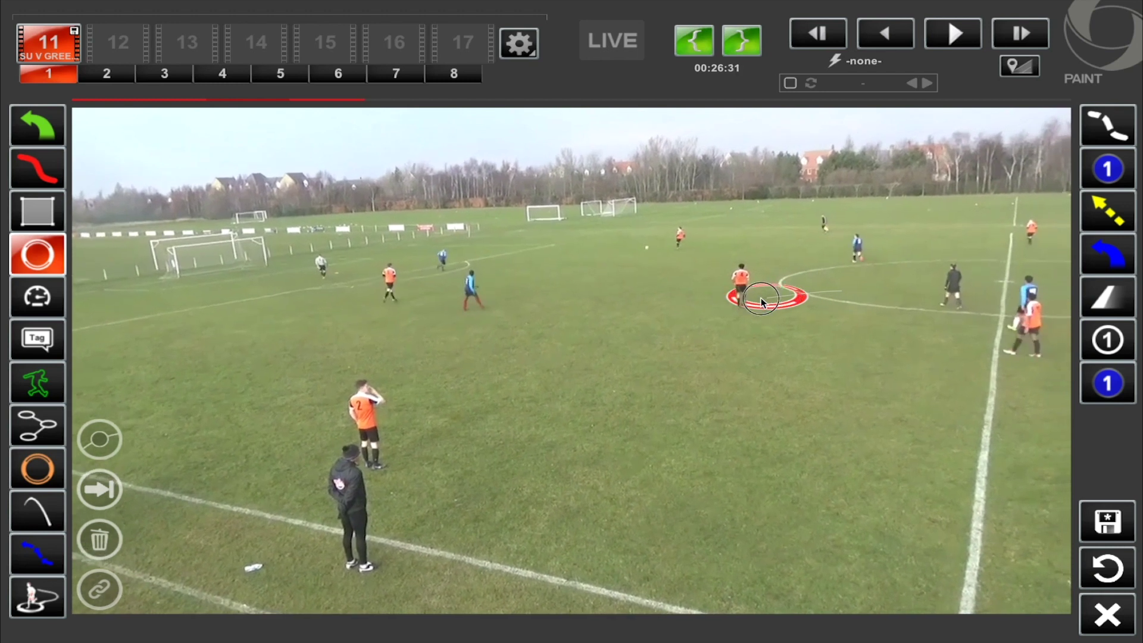
pyautogui.moveTo(760, 299); pyautogui.dragTo(747, 301)
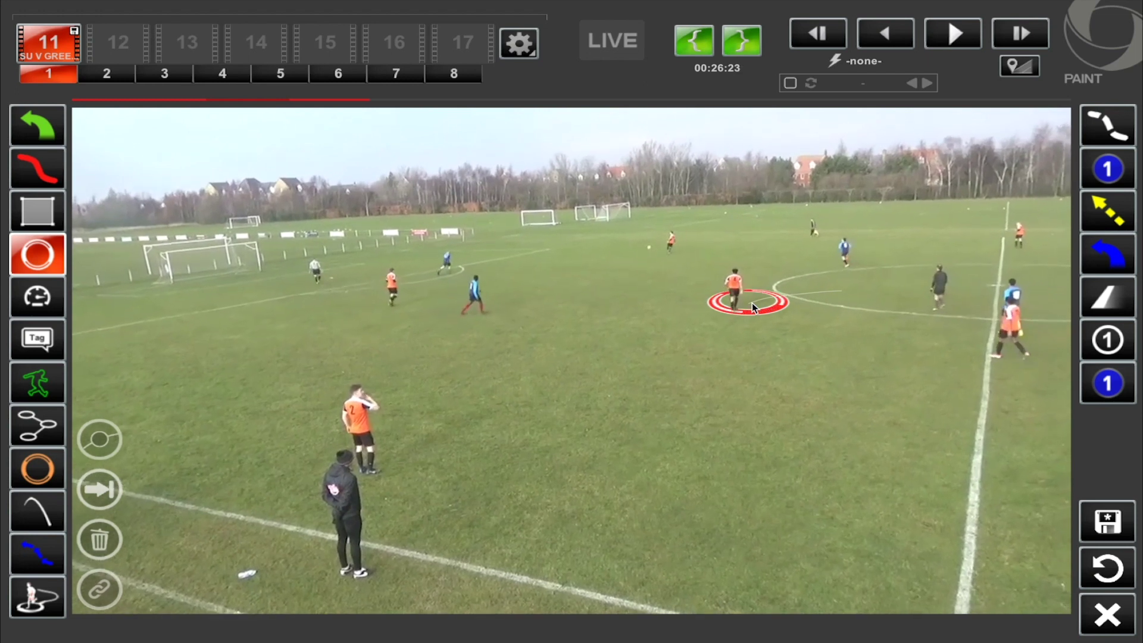
pyautogui.moveTo(751, 302); pyautogui.dragTo(737, 316)
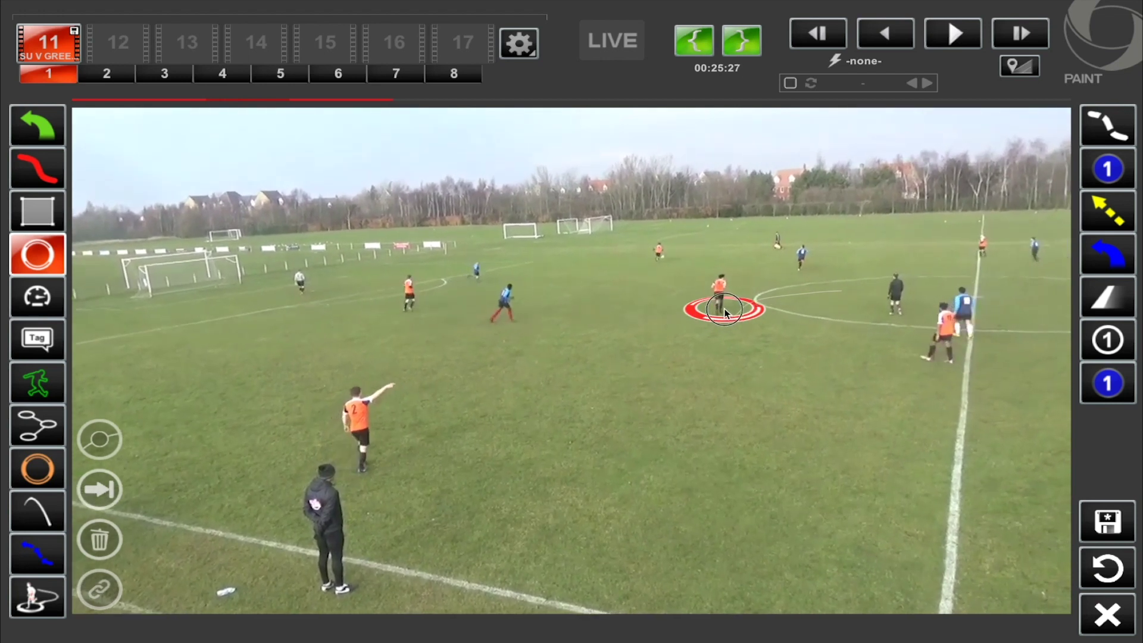
pyautogui.moveTo(720, 313); pyautogui.dragTo(709, 310)
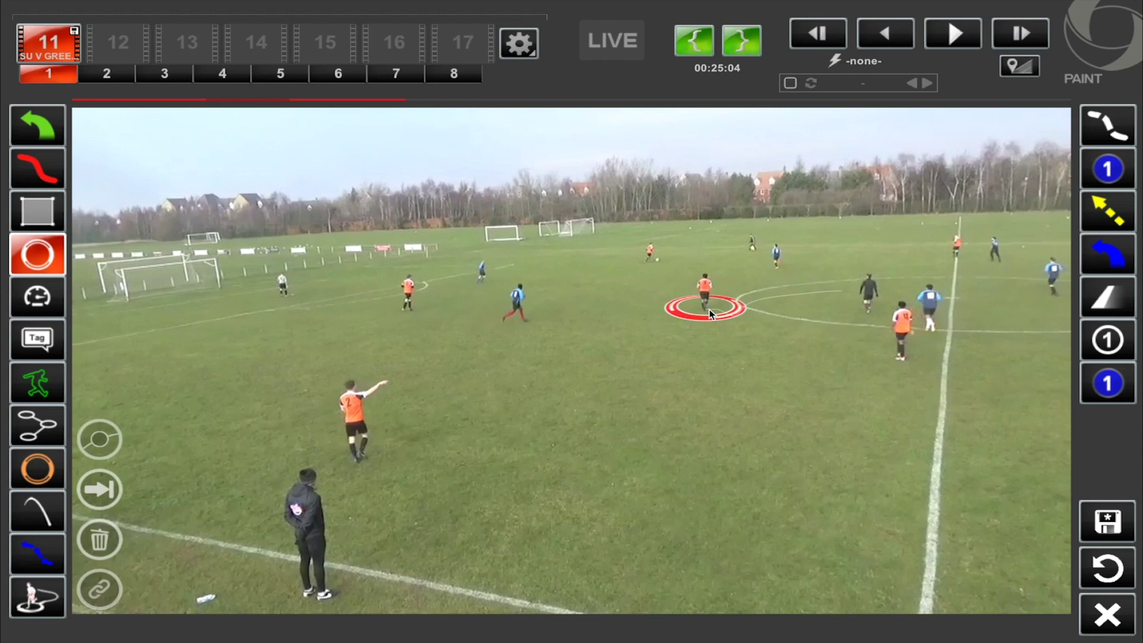
pyautogui.click(1106, 522)
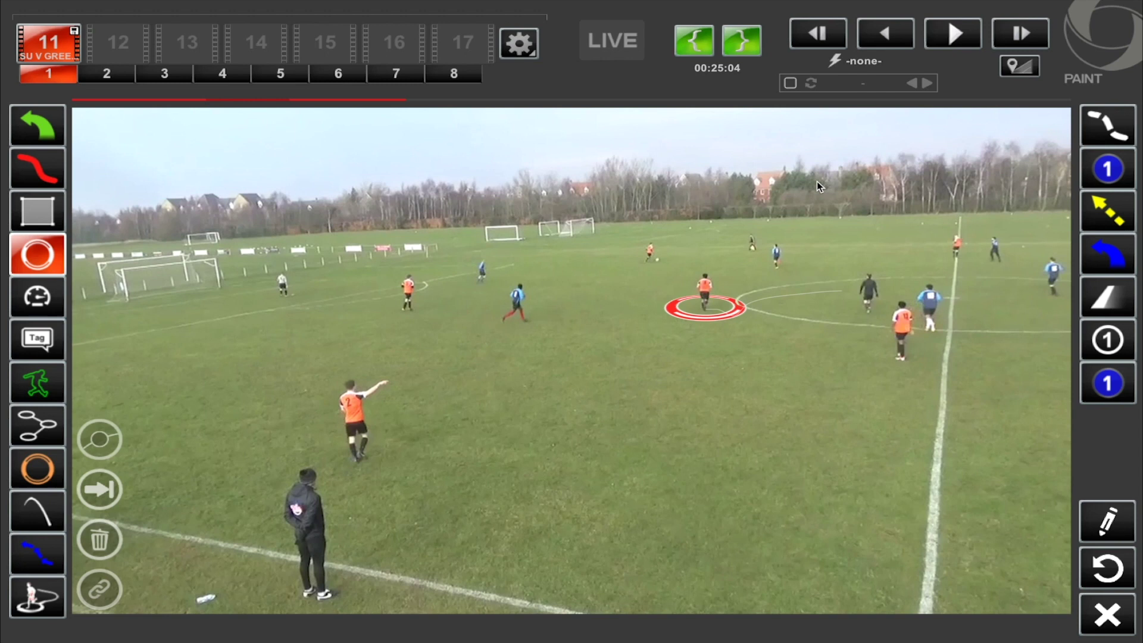
pyautogui.click(44, 41)
# - Play clip 11 through to review the ring, stopping at 00:32:20
pyautogui.click(954, 38)
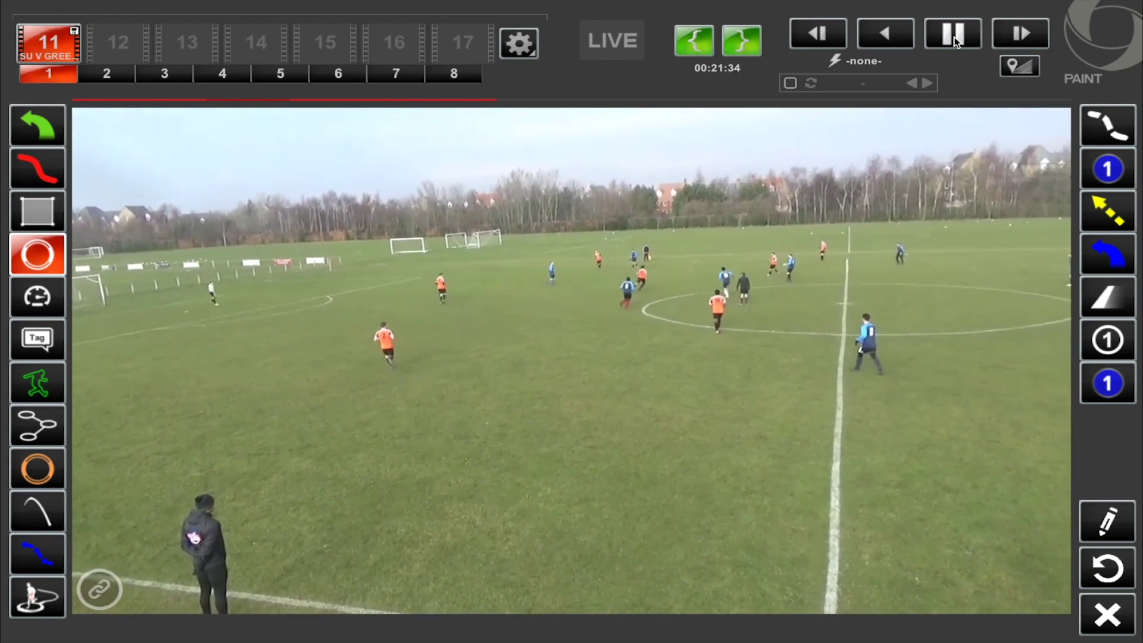
pyautogui.click(953, 33)
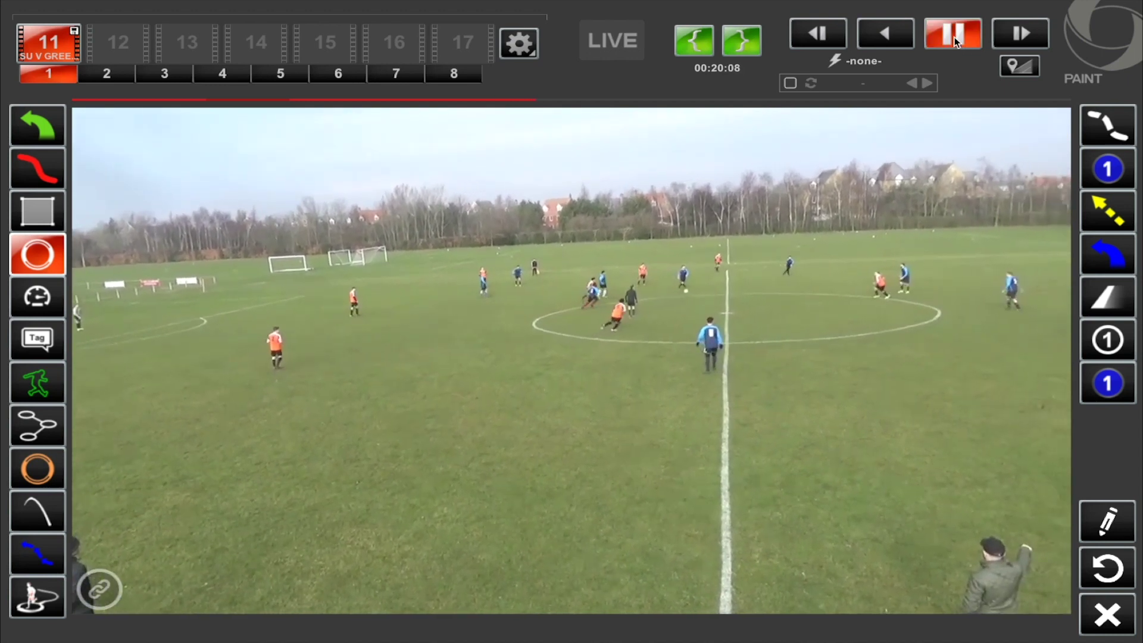
pyautogui.click(953, 34)
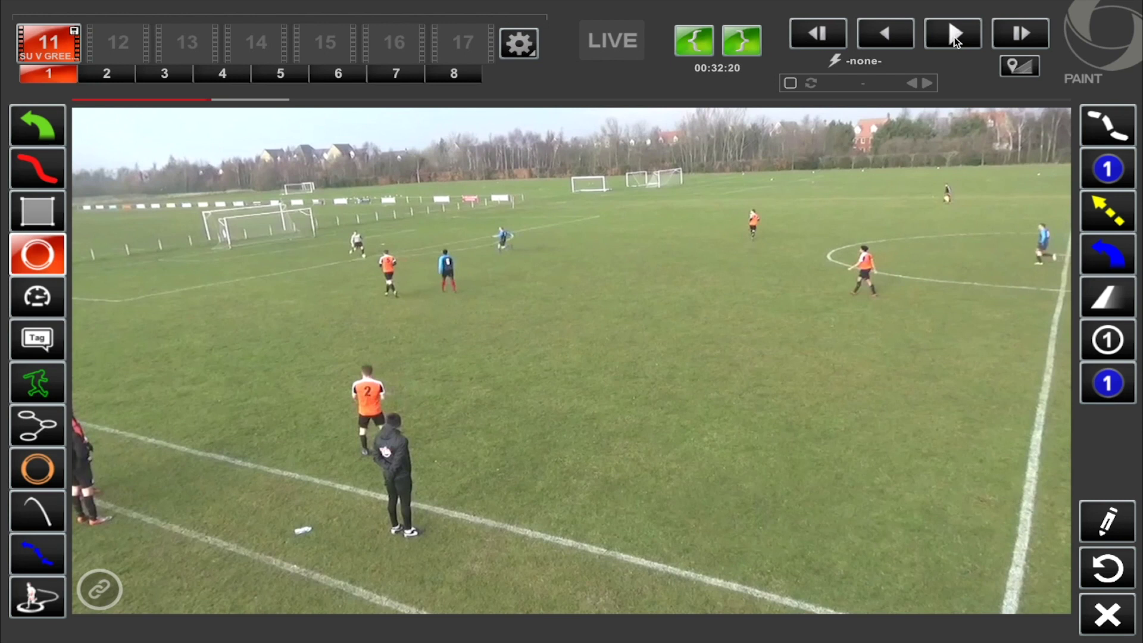
# - Add a blue 'test' tag above the number 2 player held to the clip's end, save, and replay
pyautogui.click(37, 337)
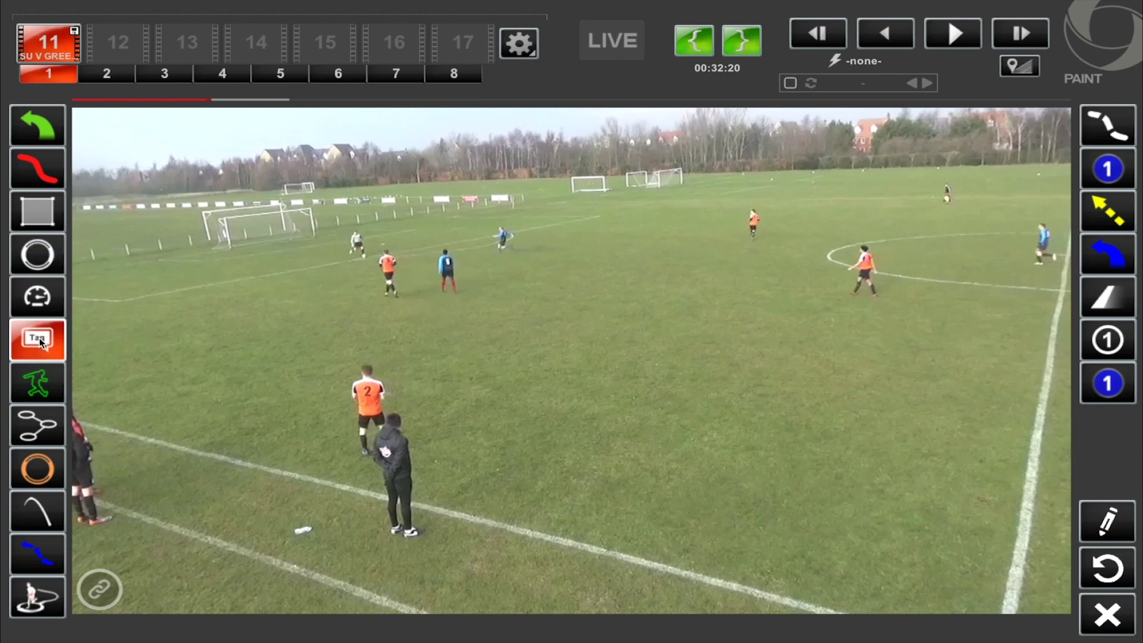
pyautogui.click(476, 320)
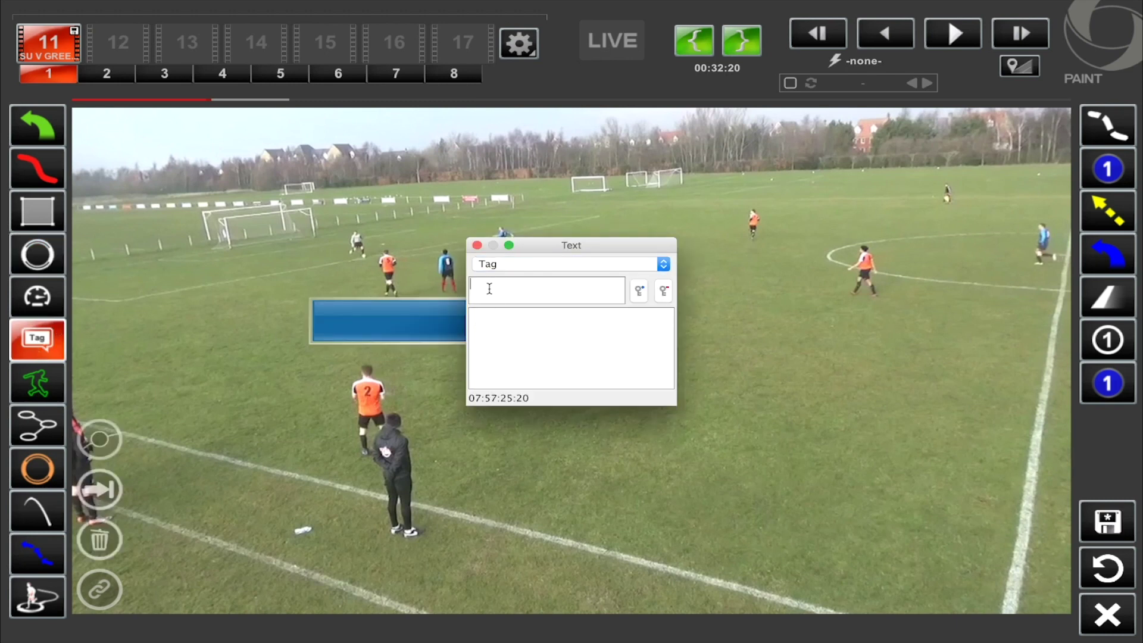
pyautogui.write('test')
pyautogui.click(477, 245)
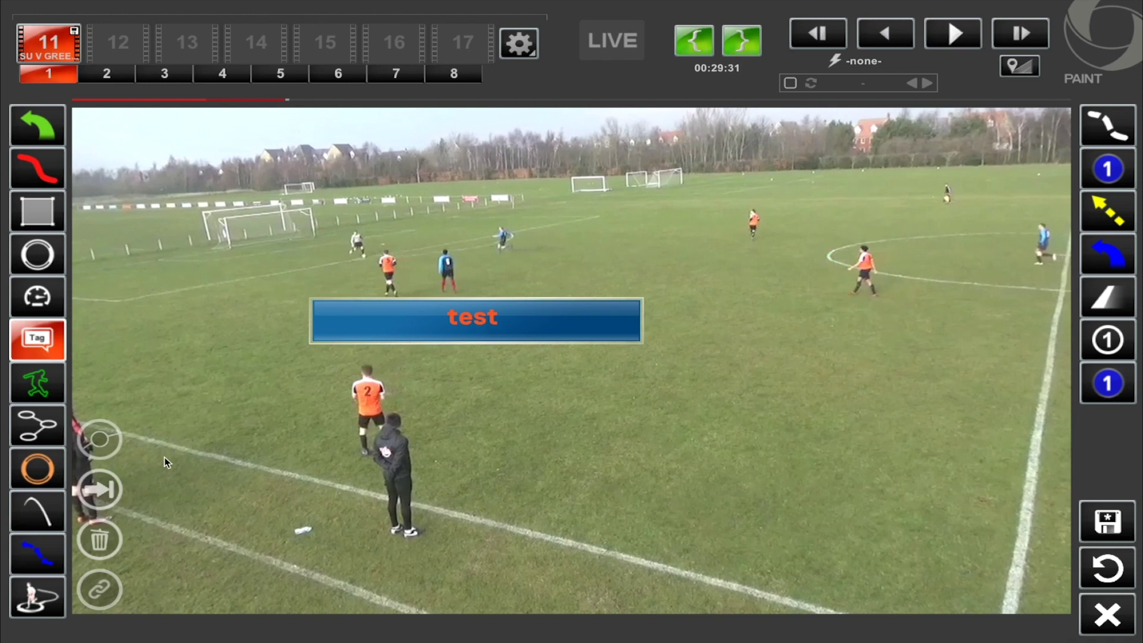
pyautogui.click(99, 489)
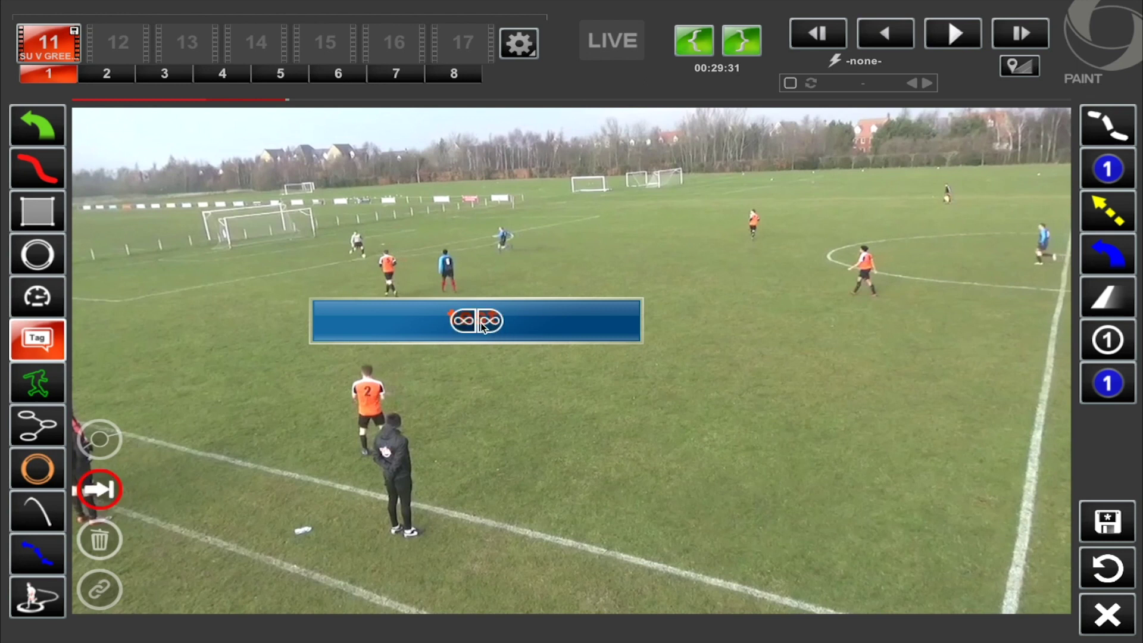
pyautogui.click(1099, 530)
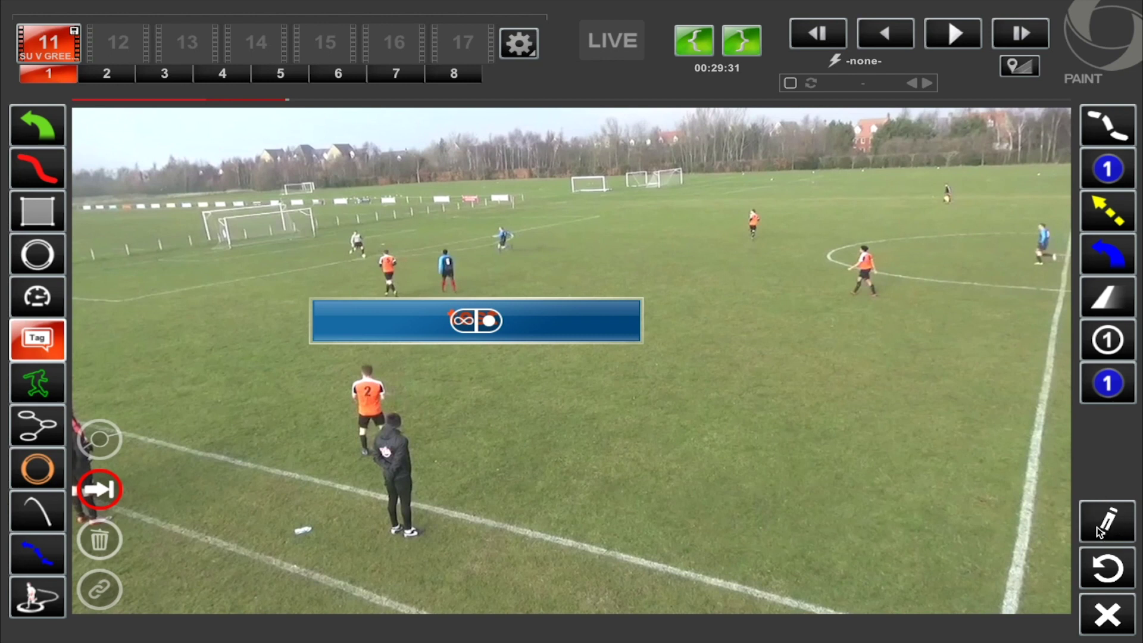
pyautogui.click(50, 45)
pyautogui.click(940, 37)
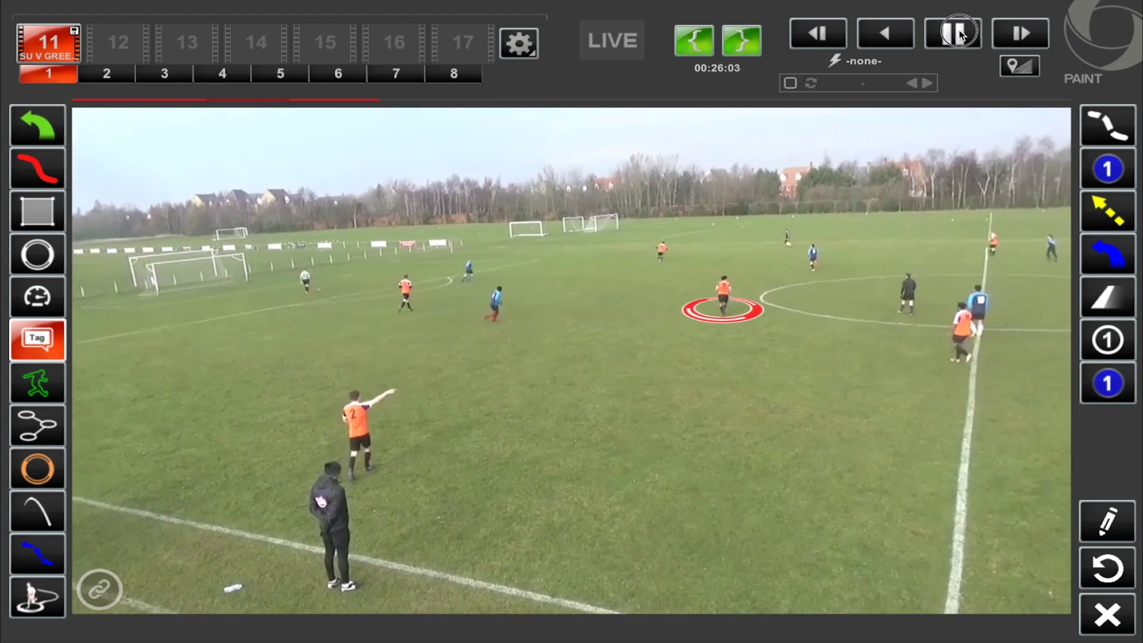
# - Pause the playing clip, clear the red ring from the frame, and replay from the start
pyautogui.click(958, 31)
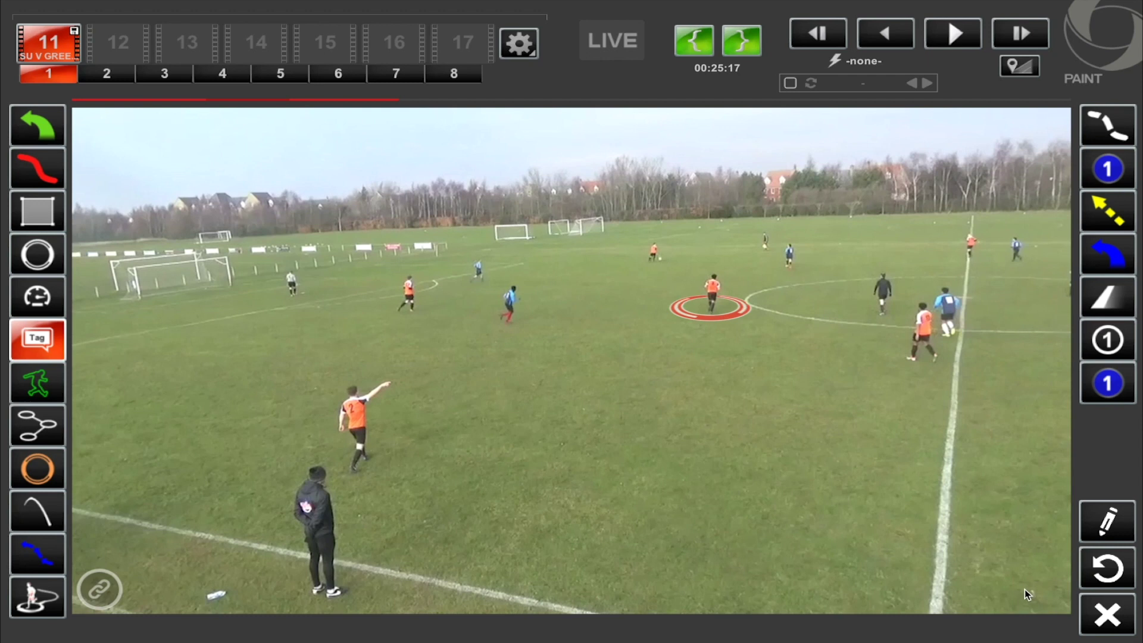
pyautogui.click(1108, 616)
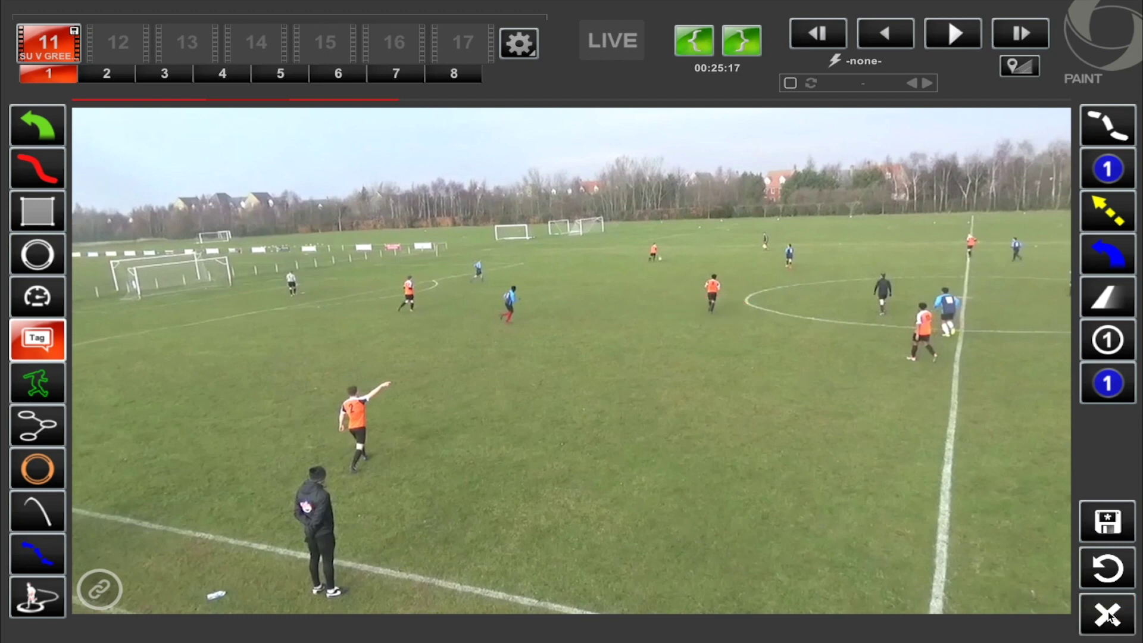
pyautogui.click(1098, 524)
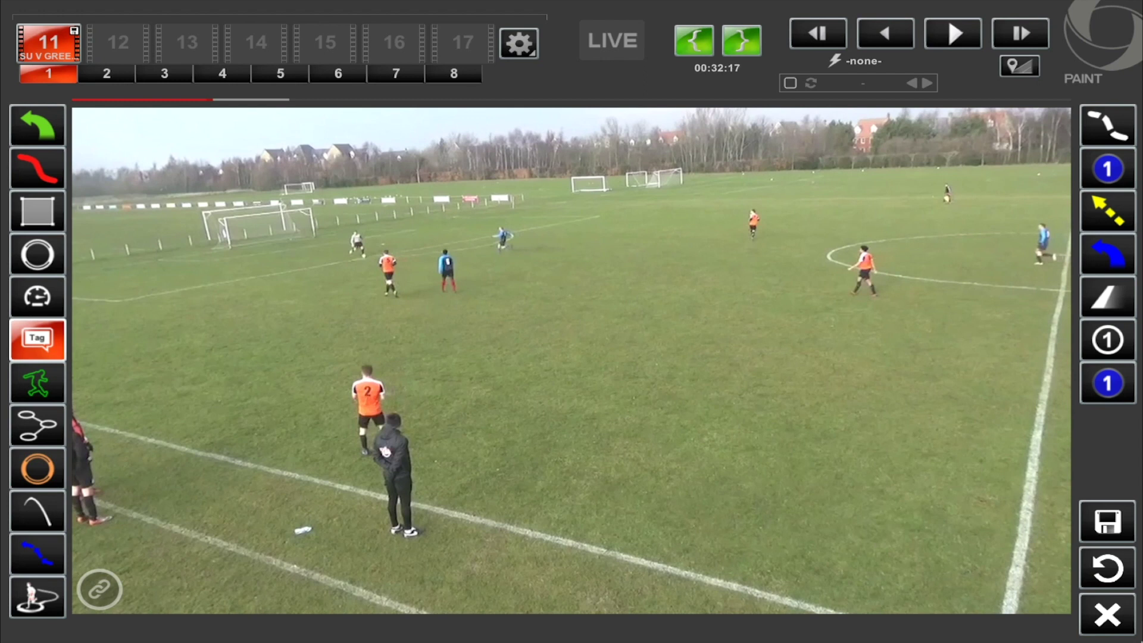
# - Highlight the orange player, drag the cut-out lower-left, and add a non-looping forward effect
pyautogui.click(34, 387)
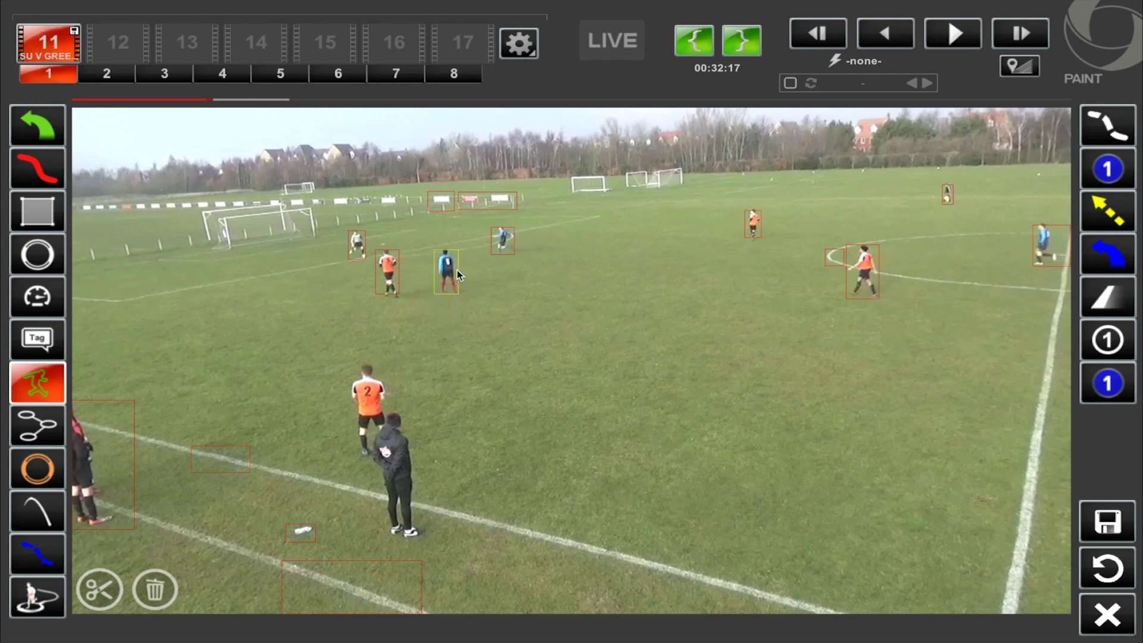
pyautogui.click(388, 274)
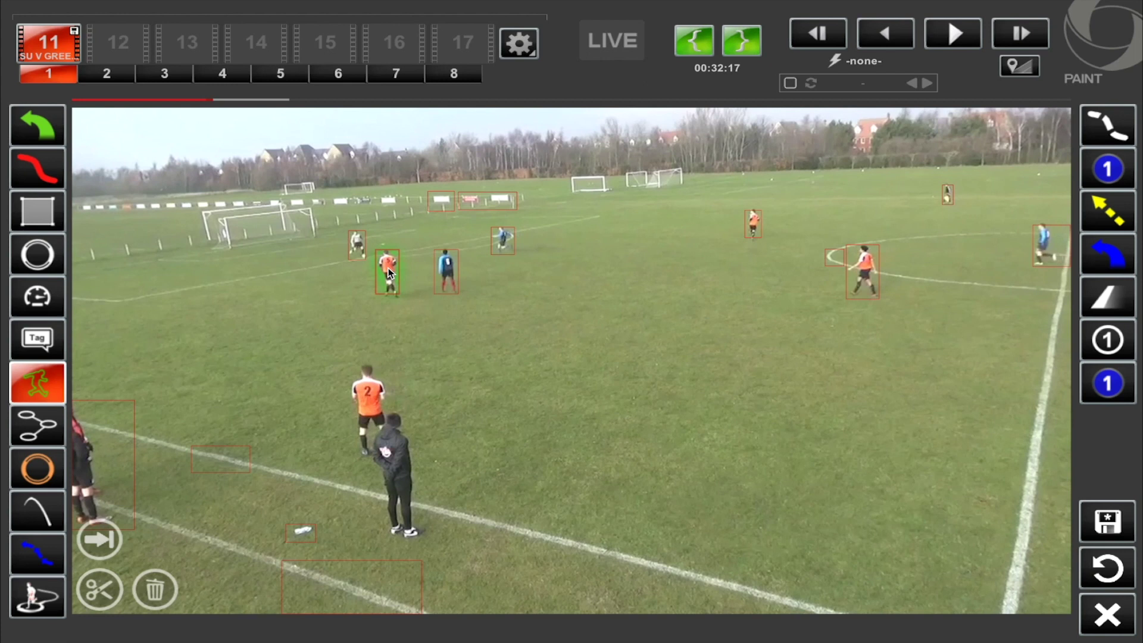
pyautogui.moveTo(388, 273); pyautogui.dragTo(287, 316)
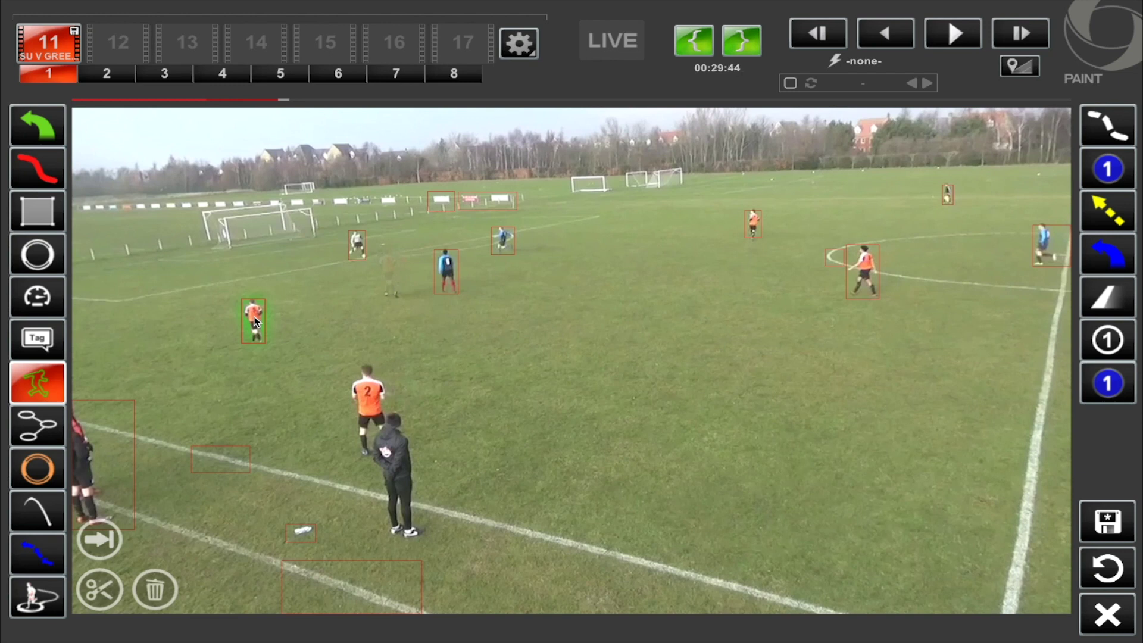
pyautogui.click(254, 316)
pyautogui.click(105, 544)
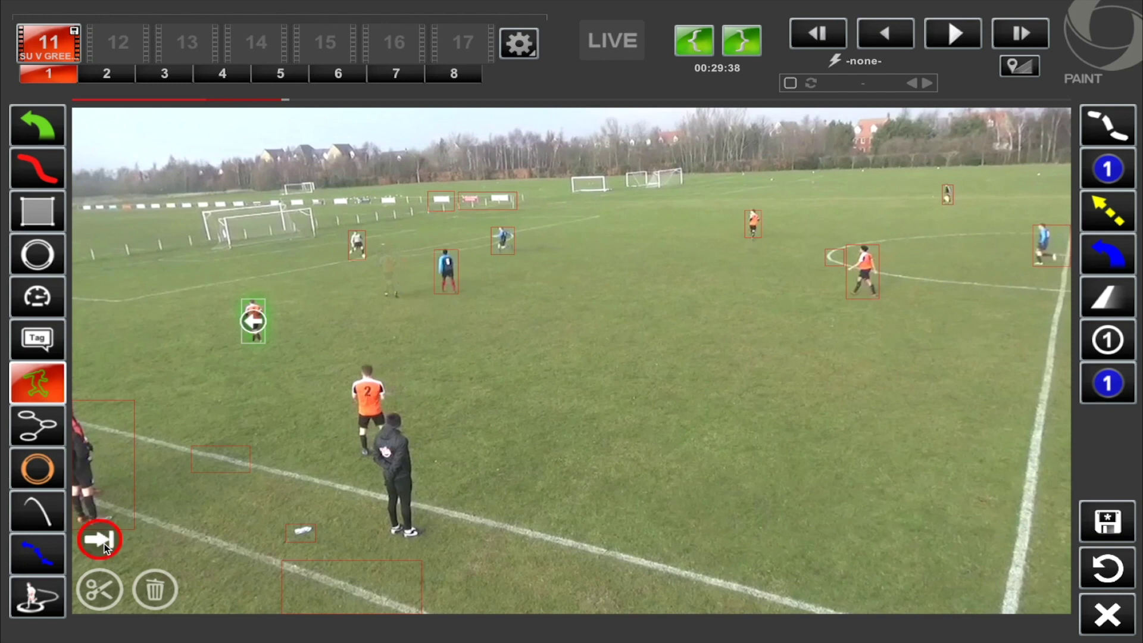
pyautogui.click(253, 323)
# - Save the project, then play the clip from a later point and pause at 00:28:21
pyautogui.click(1108, 521)
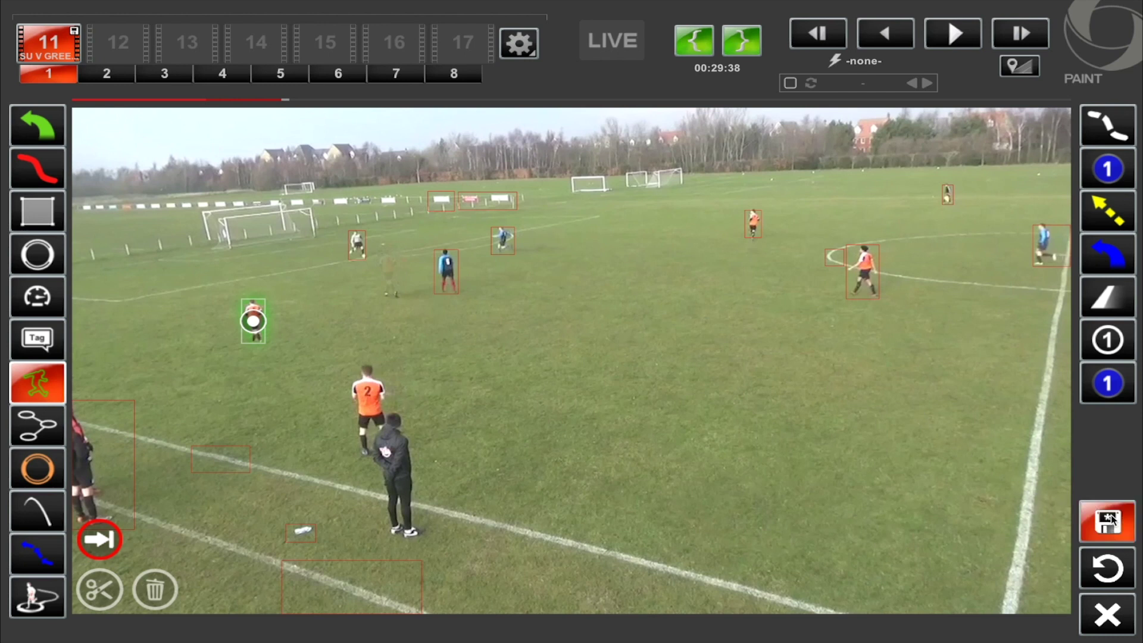
pyautogui.click(56, 48)
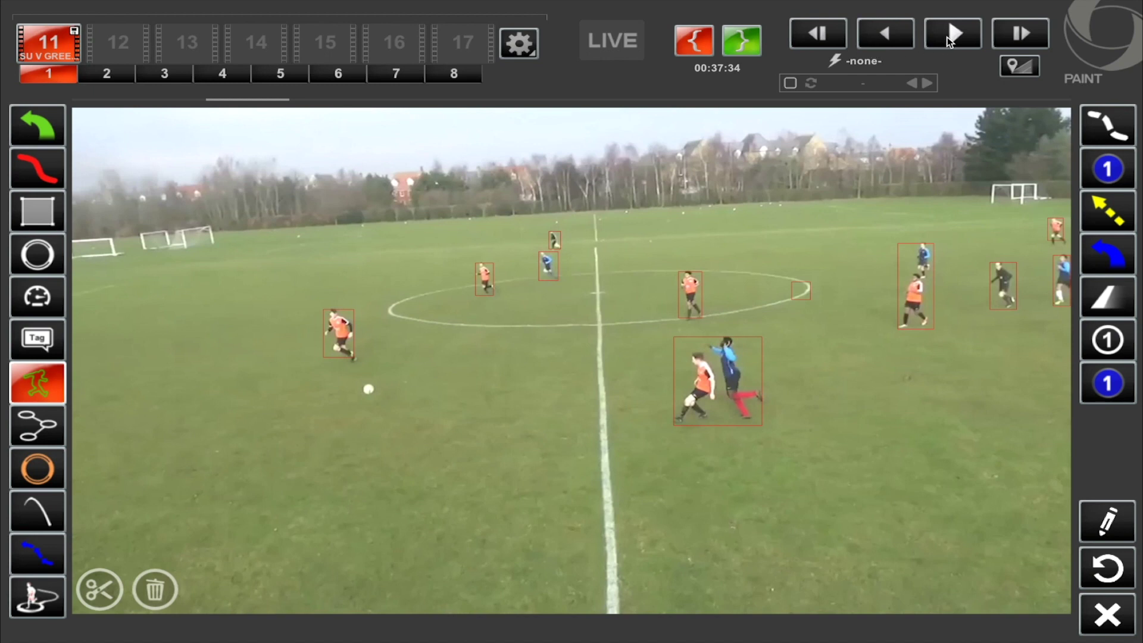
pyautogui.click(947, 37)
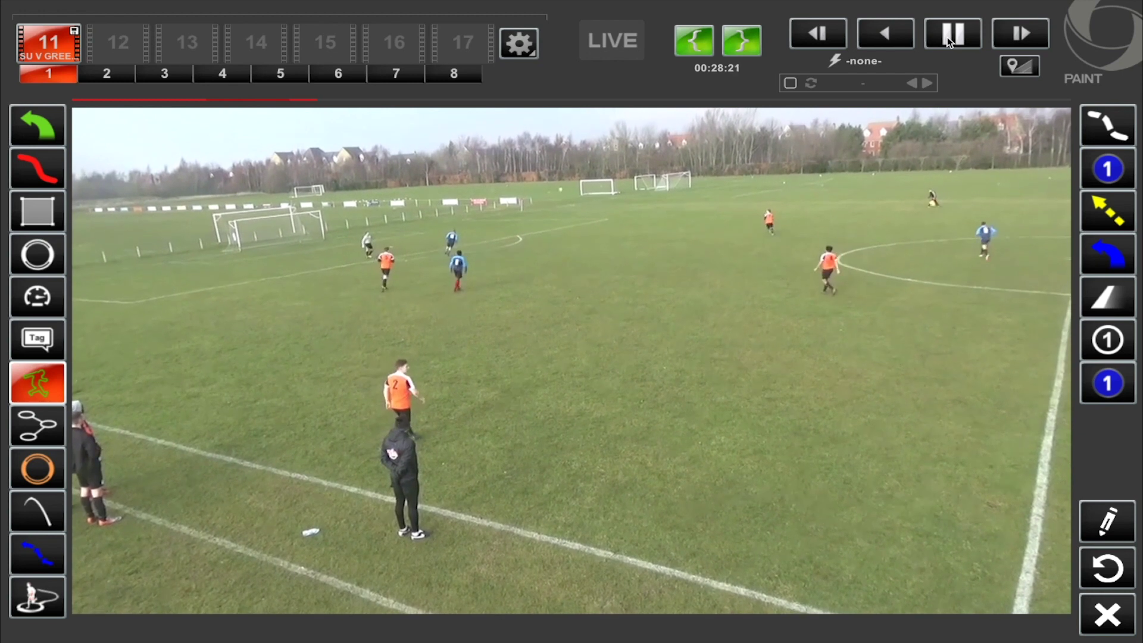
pyautogui.click(948, 37)
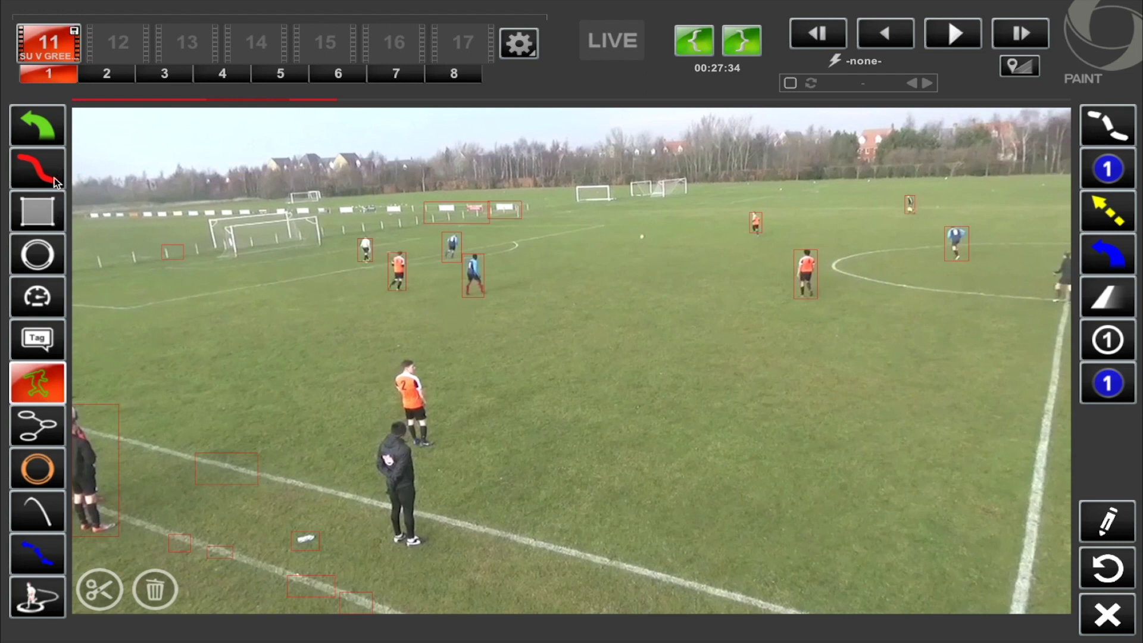
# - Change the Freehand arrow colour from green to red and sweep a curved arrow above player 2
pyautogui.click(35, 127)
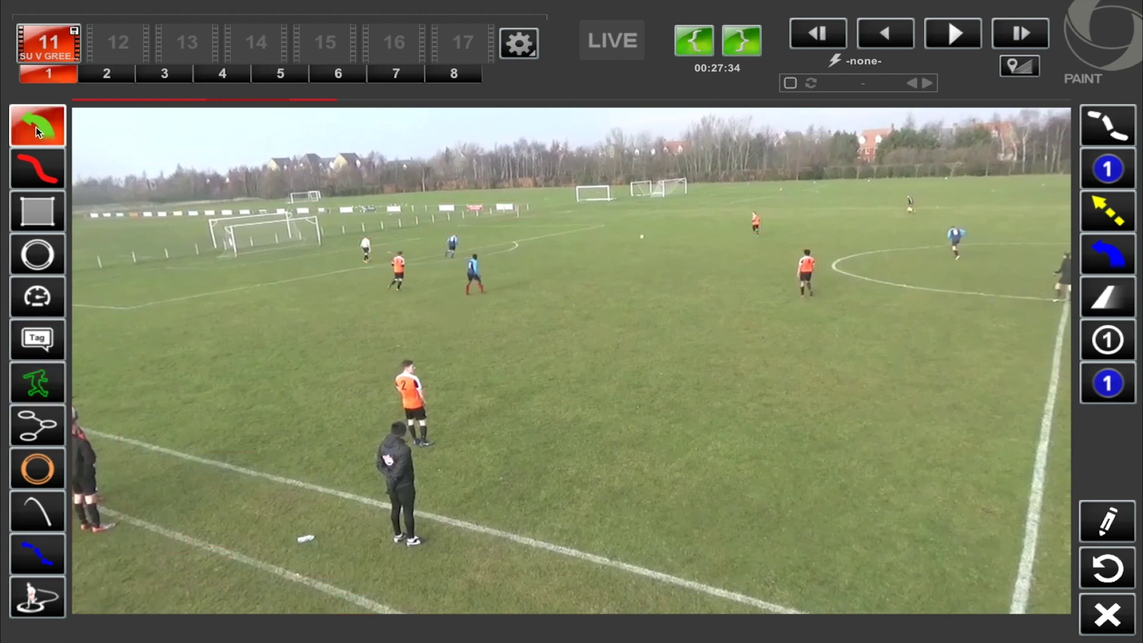
pyautogui.rightClick(35, 126)
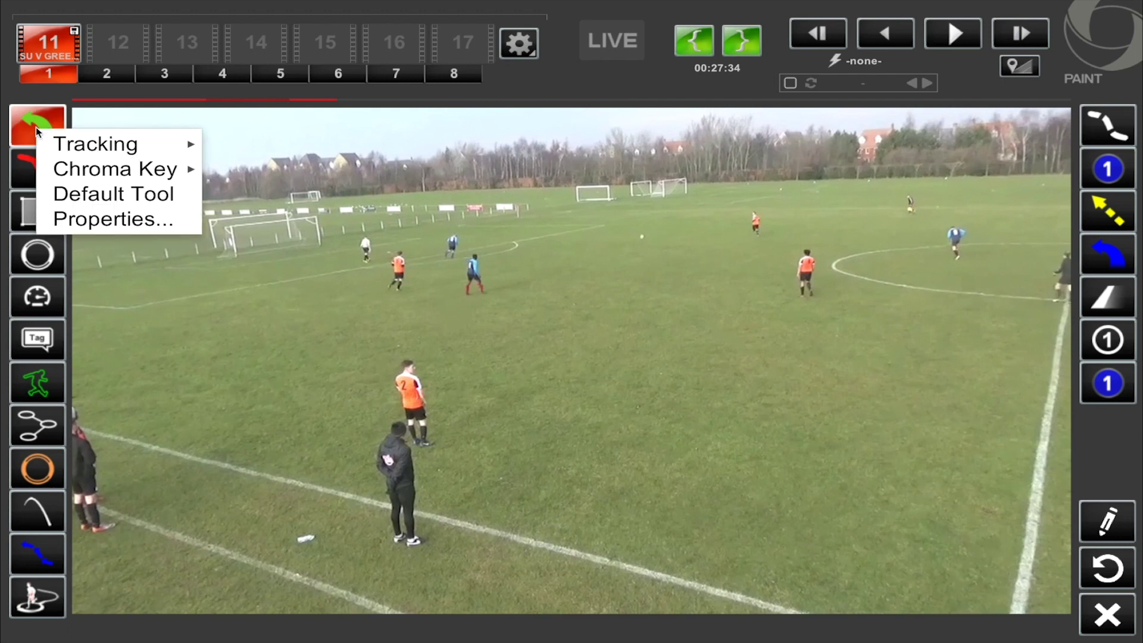
pyautogui.click(72, 221)
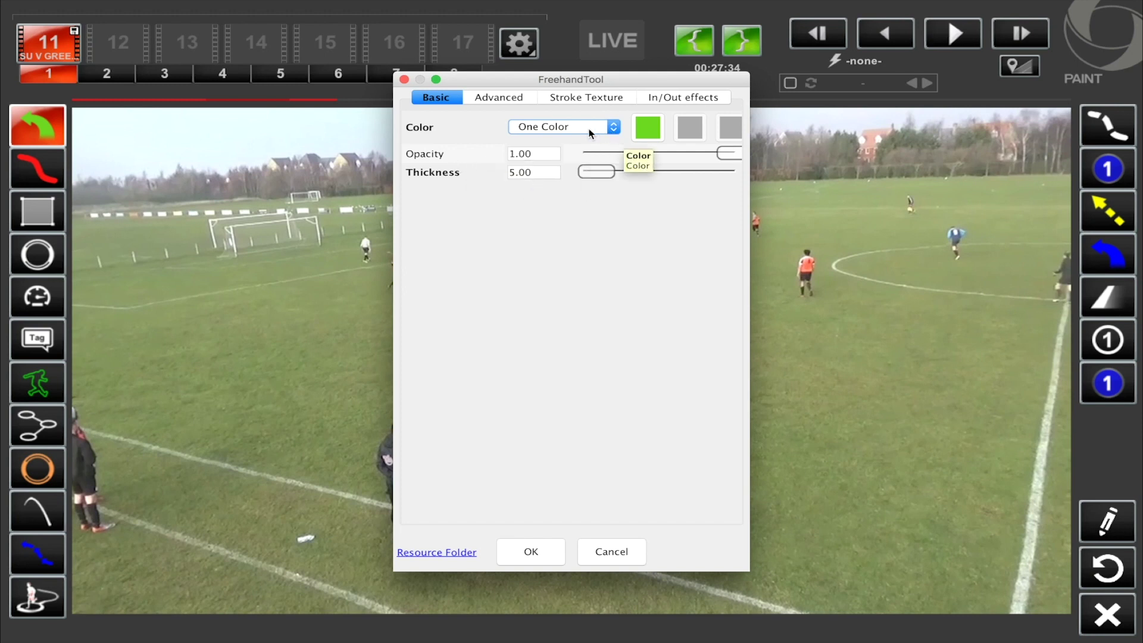
pyautogui.click(648, 127)
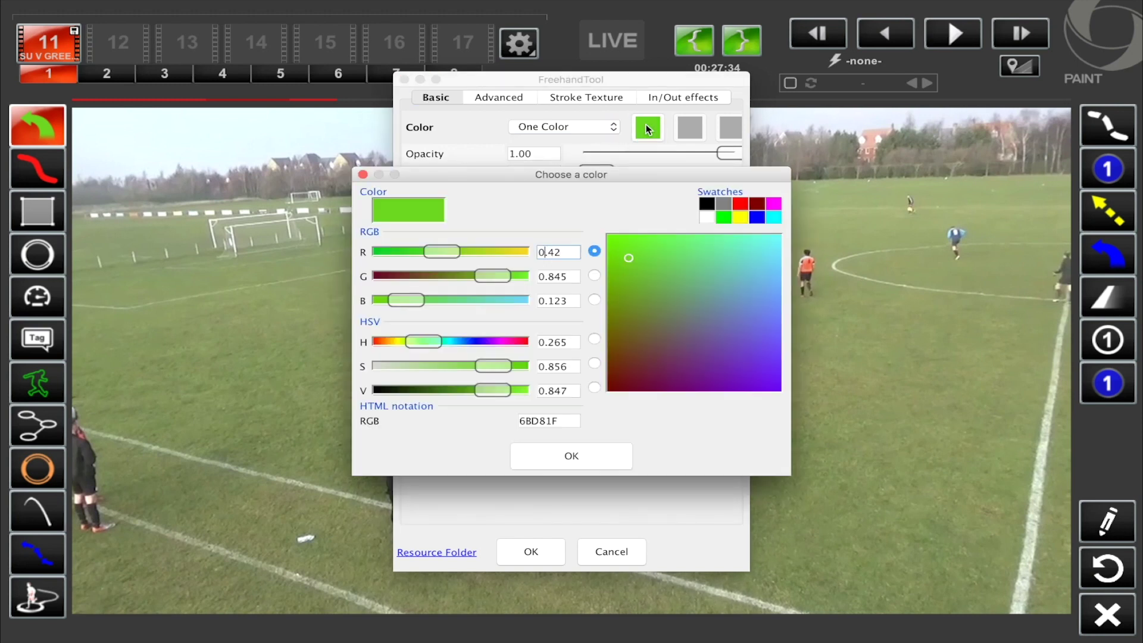
pyautogui.moveTo(448, 253); pyautogui.dragTo(498, 252)
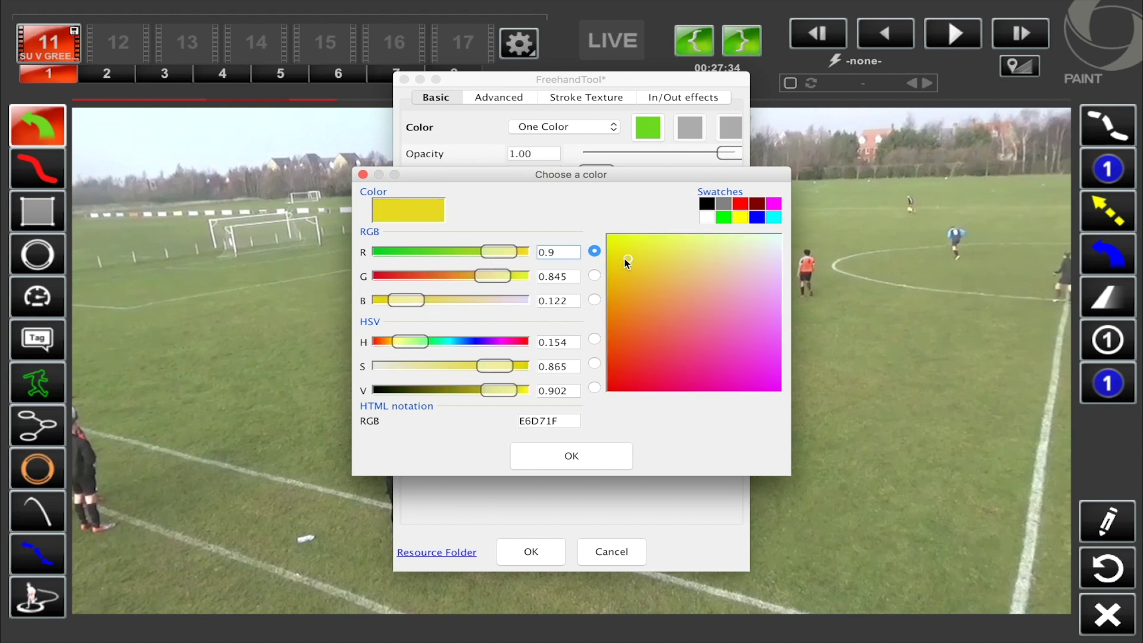
pyautogui.moveTo(627, 260); pyautogui.dragTo(622, 373)
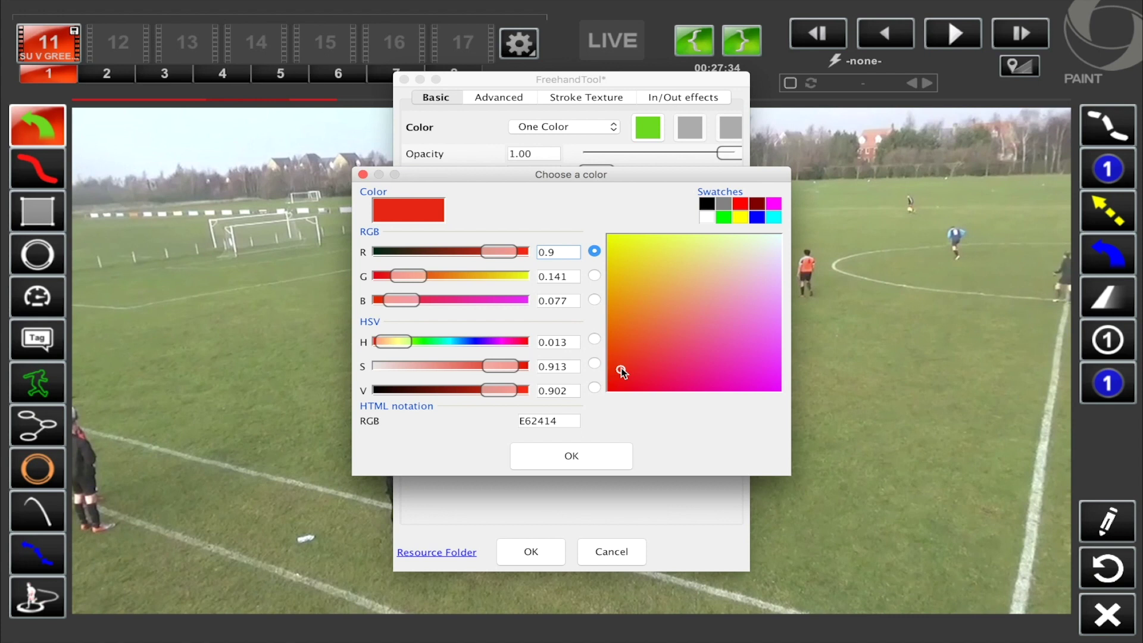
pyautogui.click(581, 457)
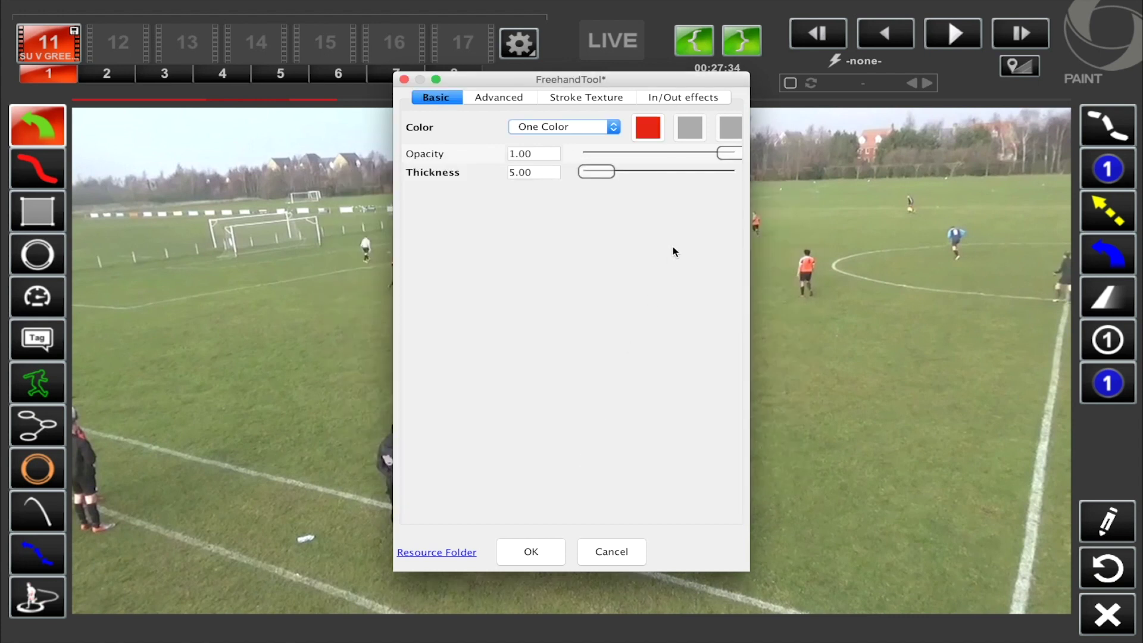
pyautogui.click(542, 551)
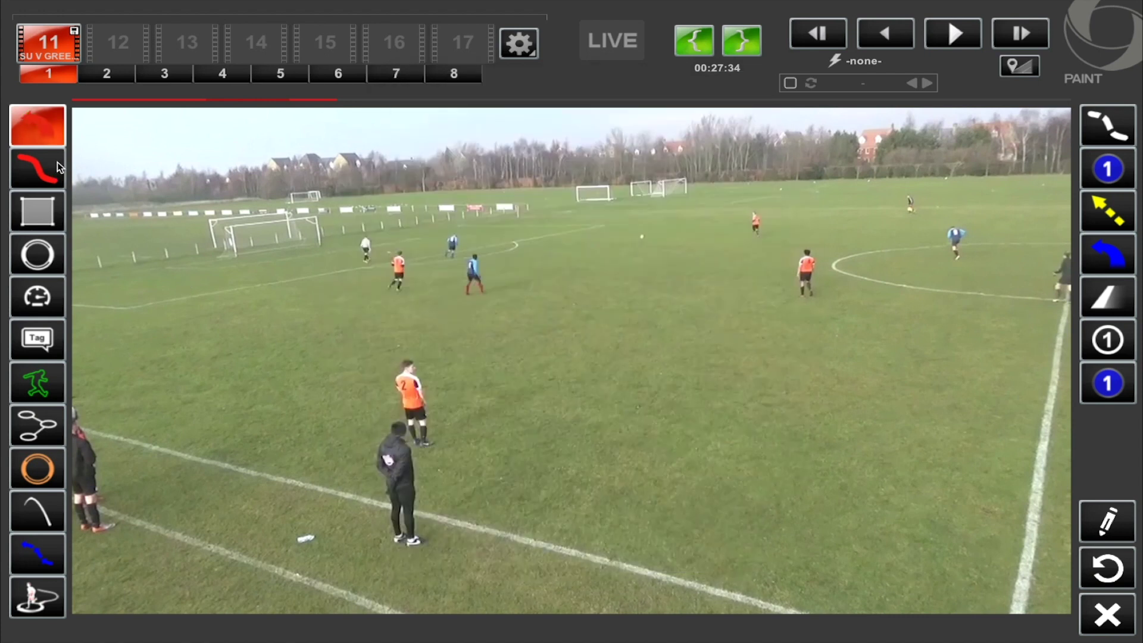
pyautogui.click(305, 361)
pyautogui.moveTo(463, 334); pyautogui.dragTo(482, 334)
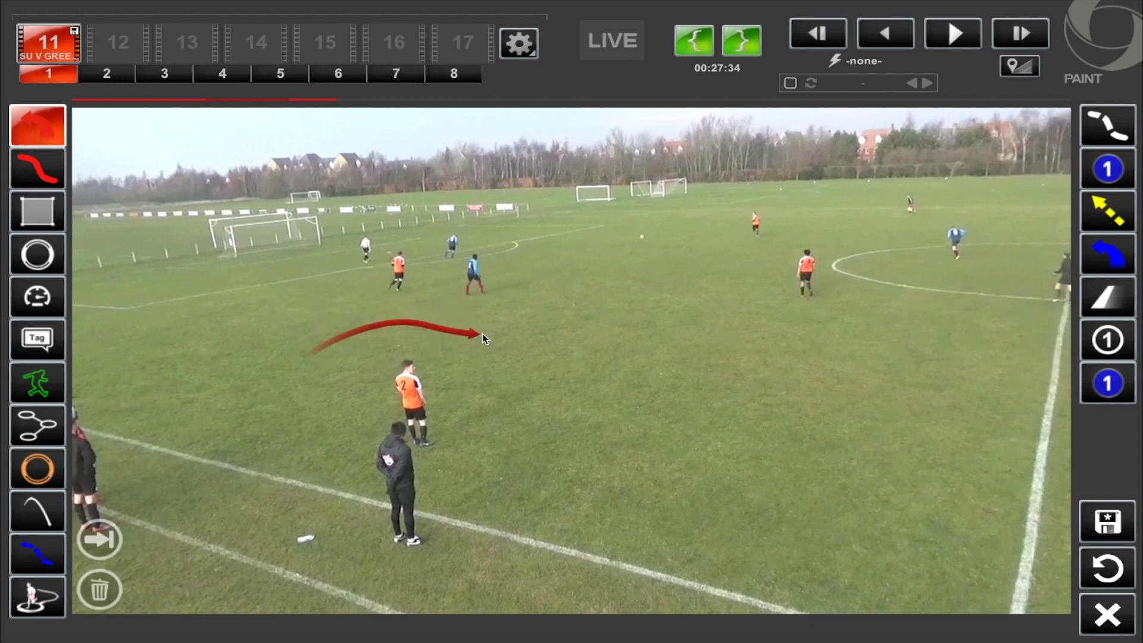
# - Drop a ring marker right of the red arrow, recolouring it from red to yellow
pyautogui.click(39, 257)
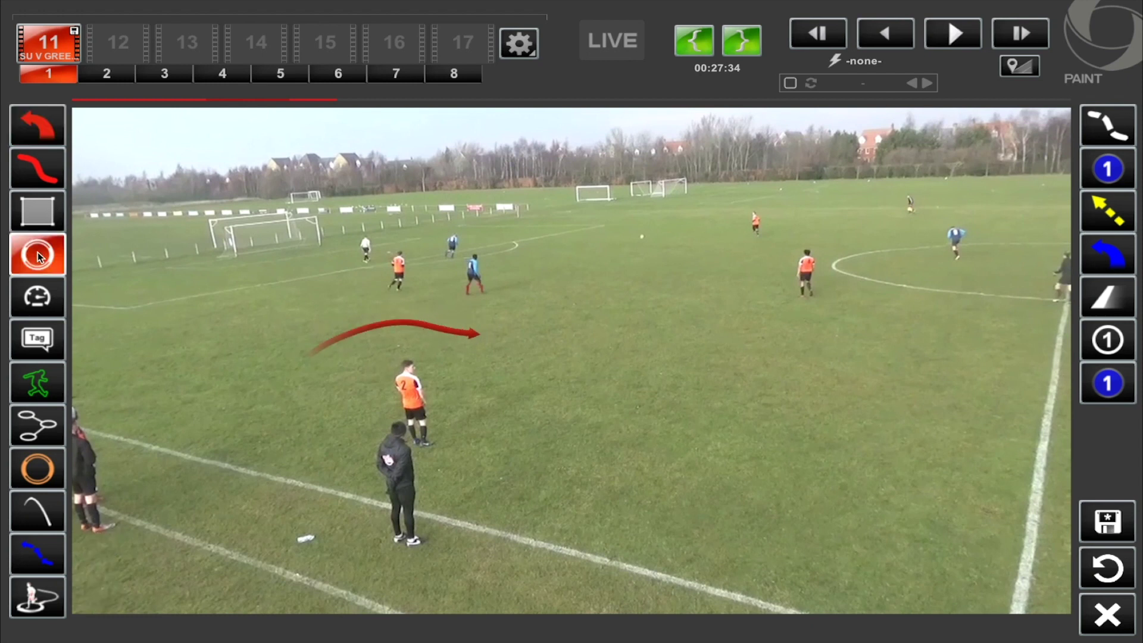
pyautogui.click(591, 303)
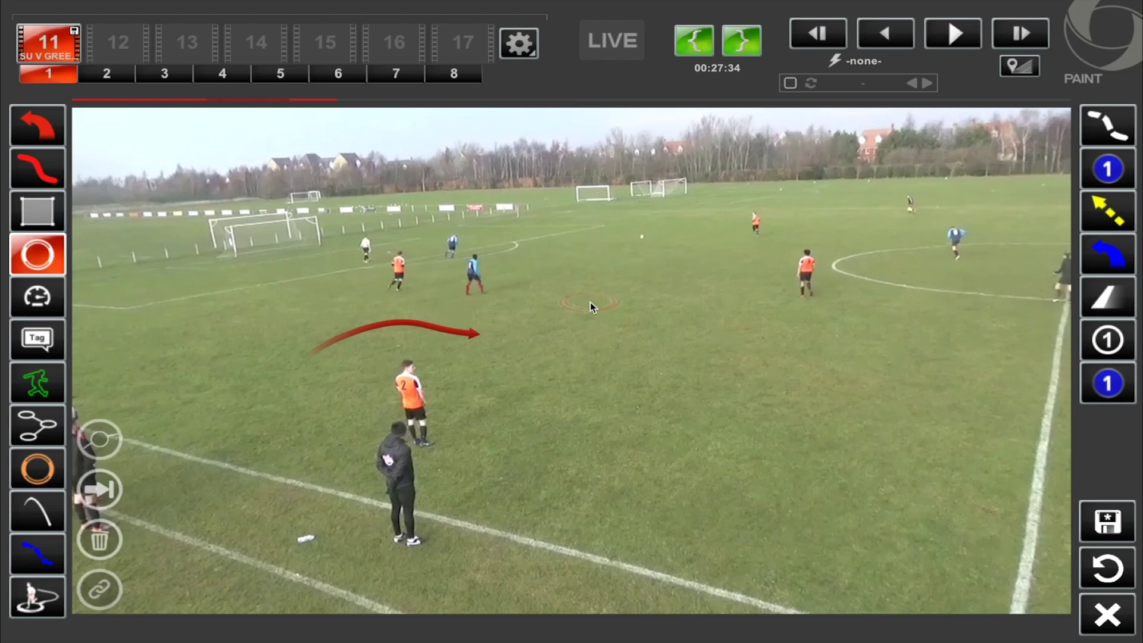
pyautogui.rightClick(34, 257)
pyautogui.click(69, 344)
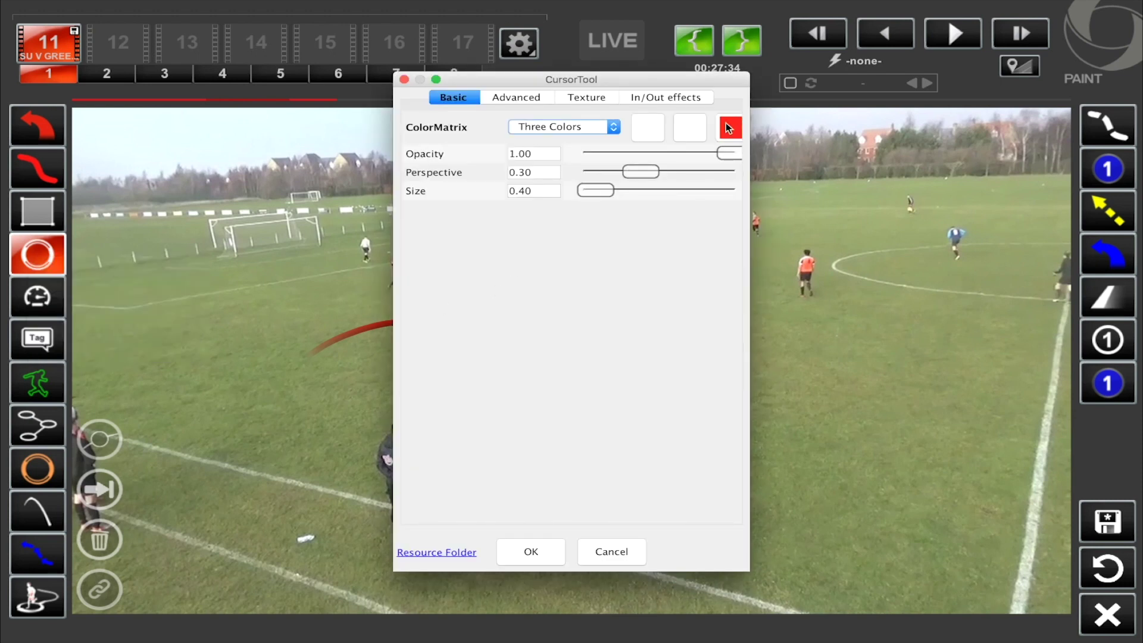
pyautogui.click(729, 126)
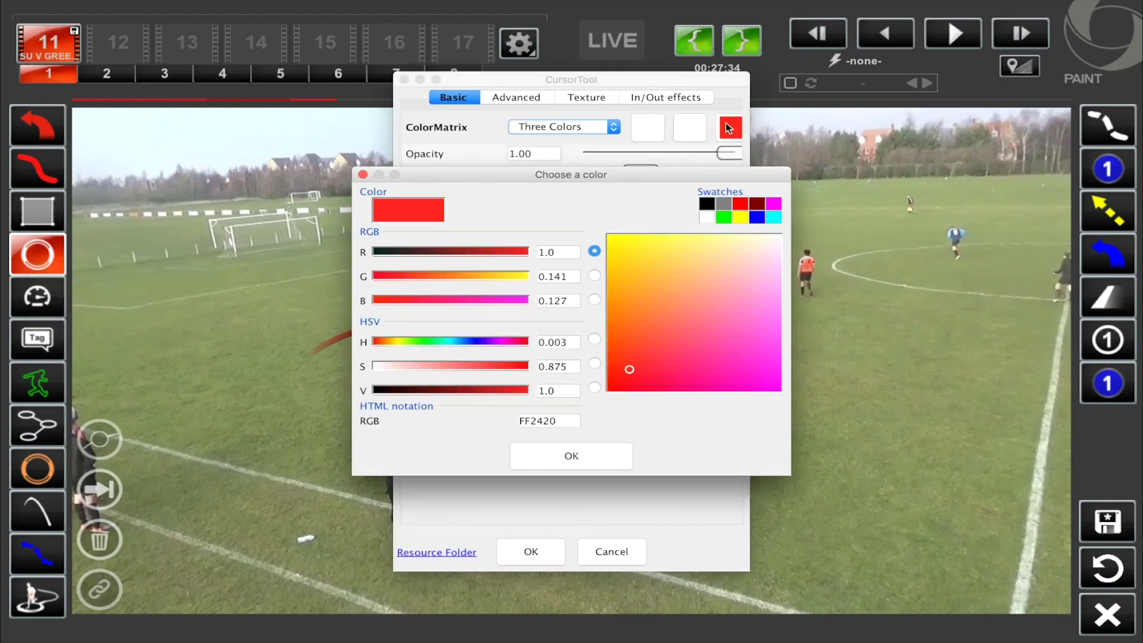
pyautogui.click(461, 279)
pyautogui.click(630, 245)
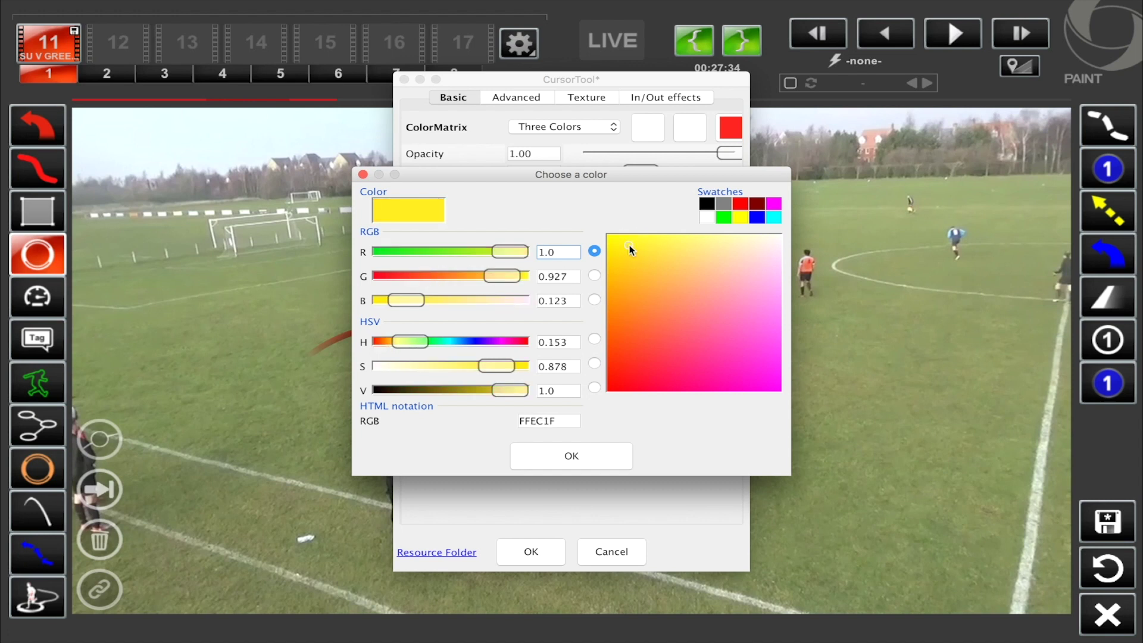
pyautogui.click(572, 453)
pyautogui.click(531, 552)
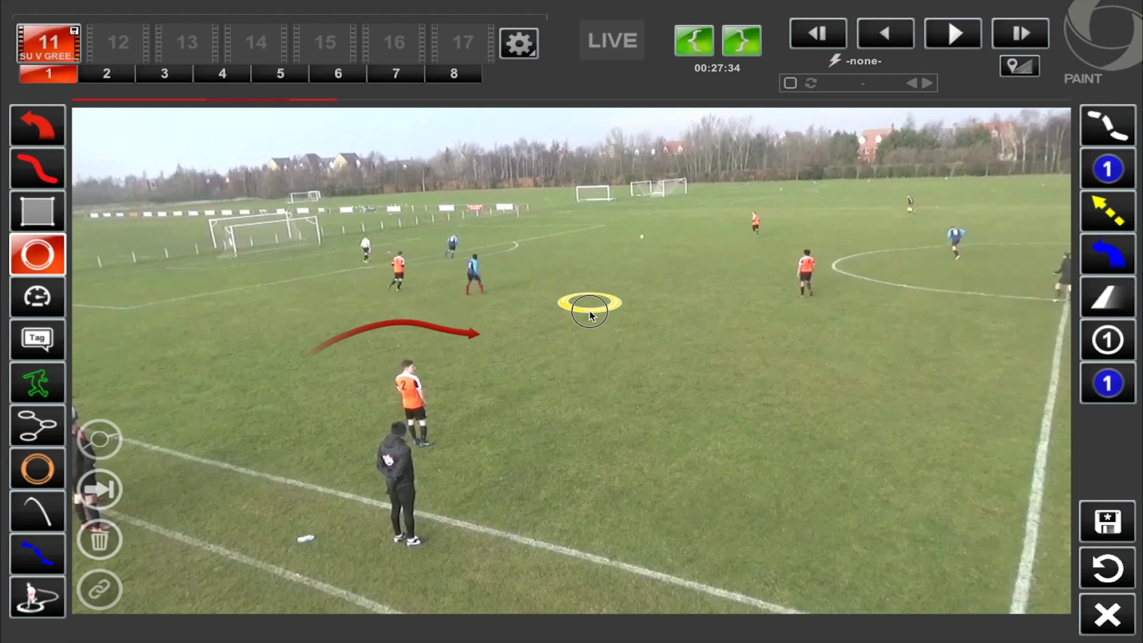
pyautogui.click(630, 335)
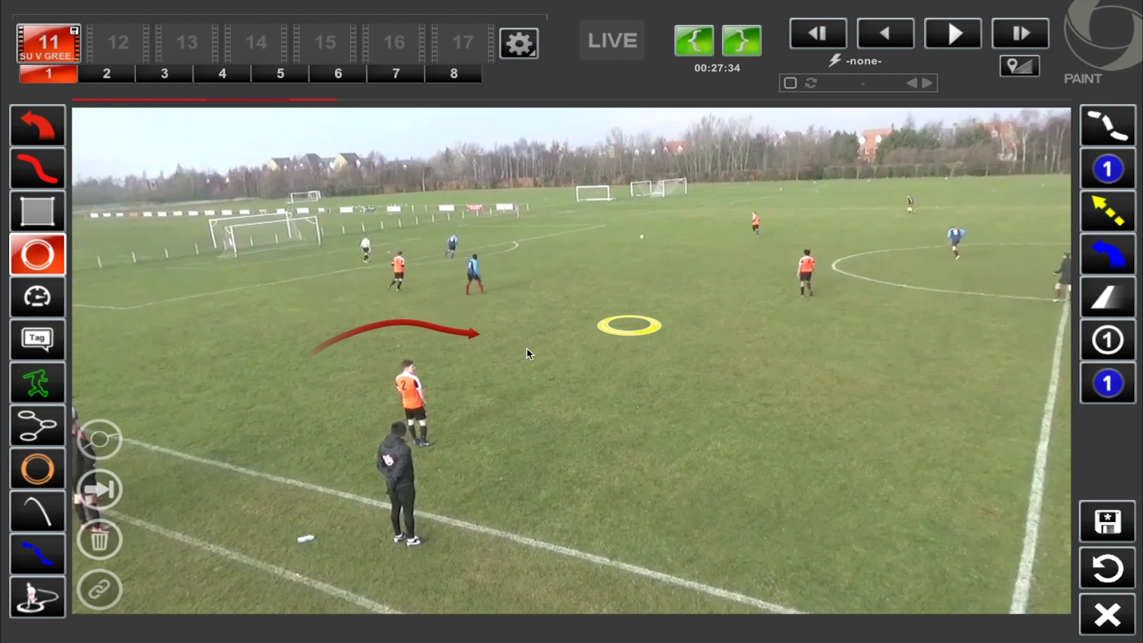
# - Export clip 11 as su v greenwich.mov
pyautogui.rightClick(56, 47)
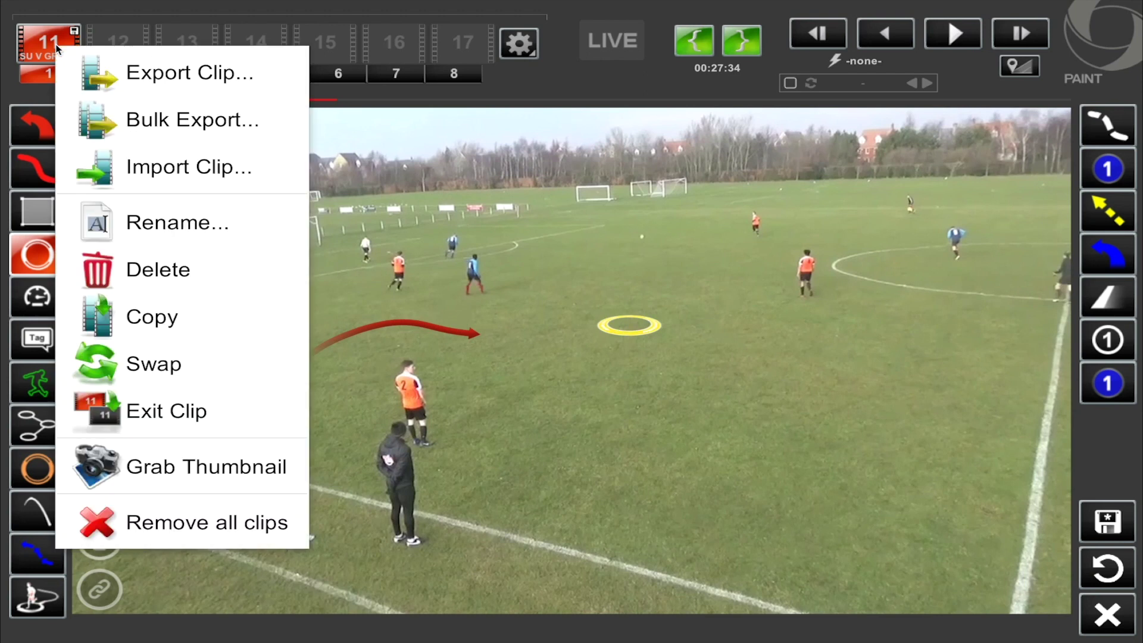
pyautogui.click(143, 75)
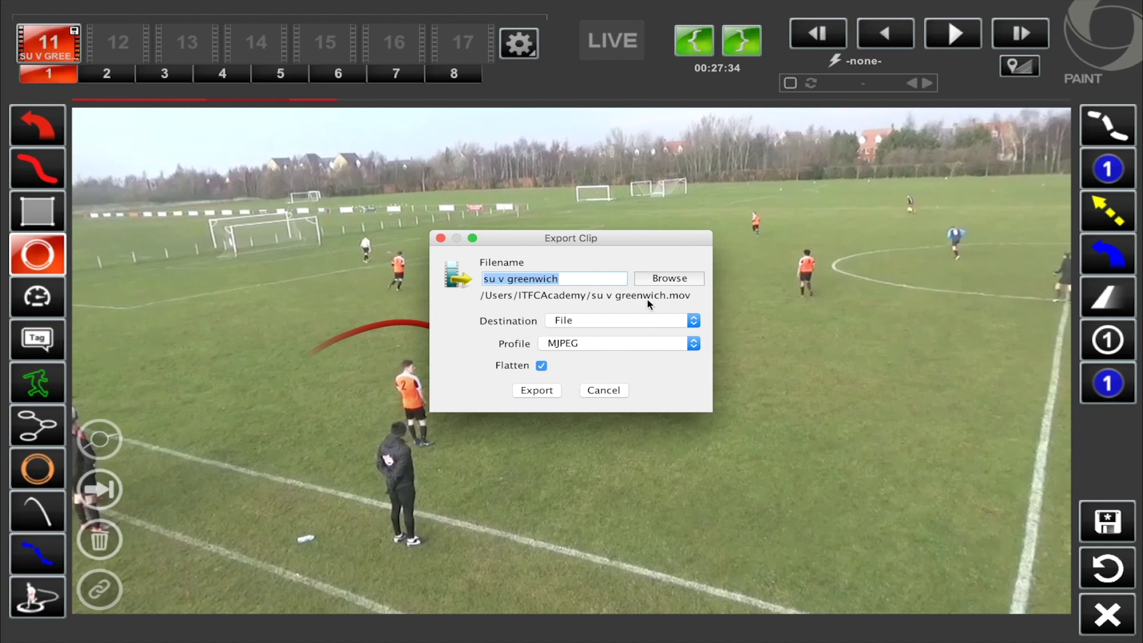
pyautogui.click(670, 279)
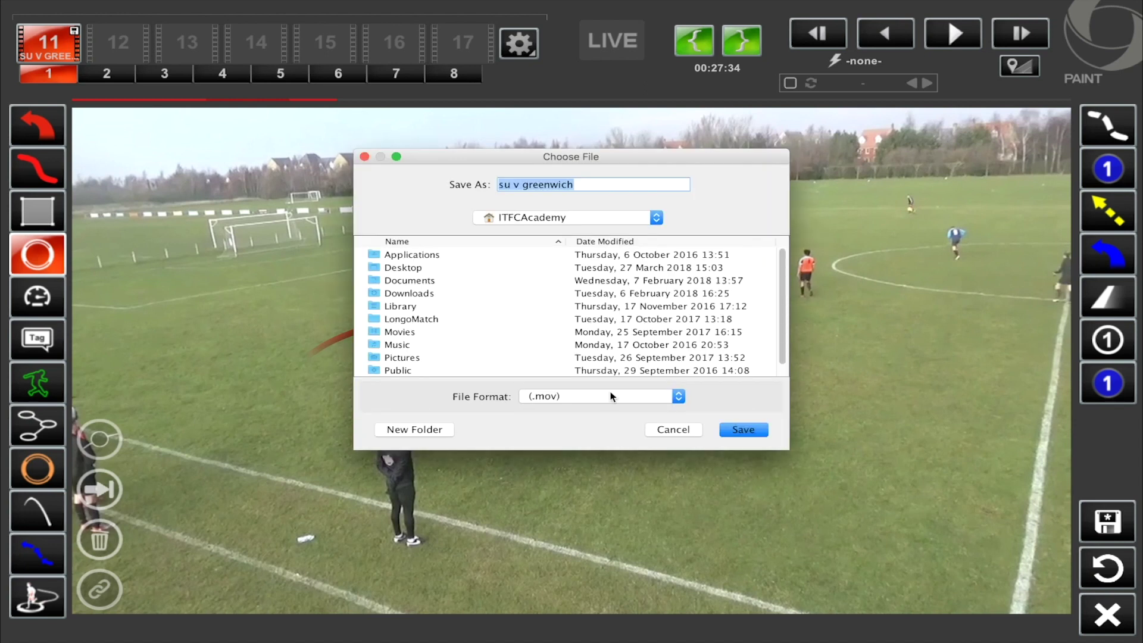
pyautogui.click(662, 429)
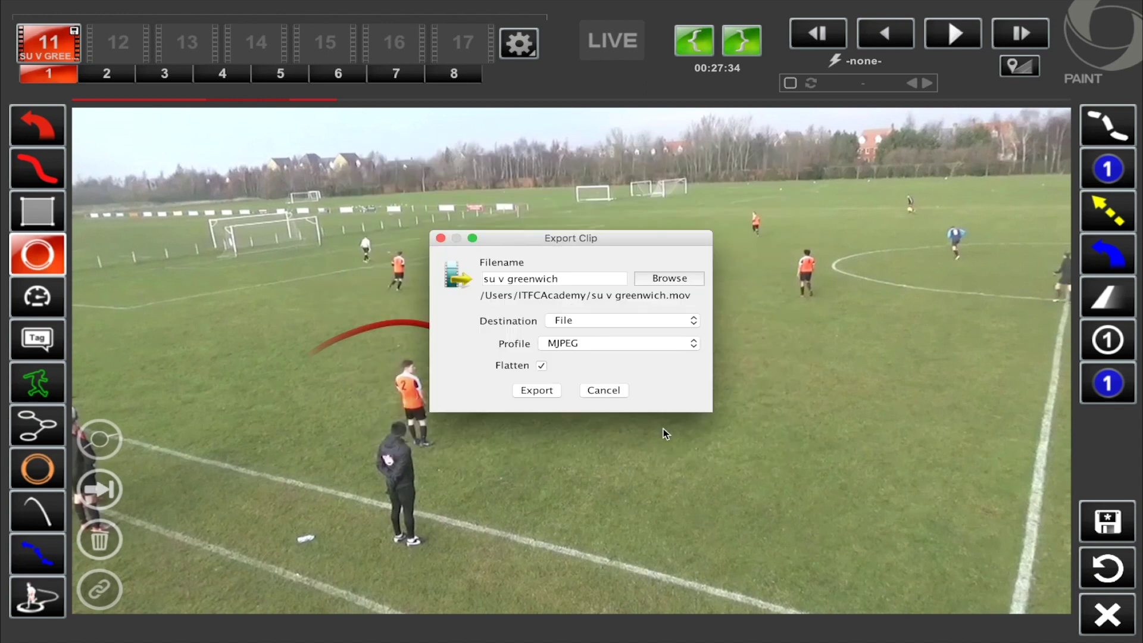
pyautogui.click(541, 389)
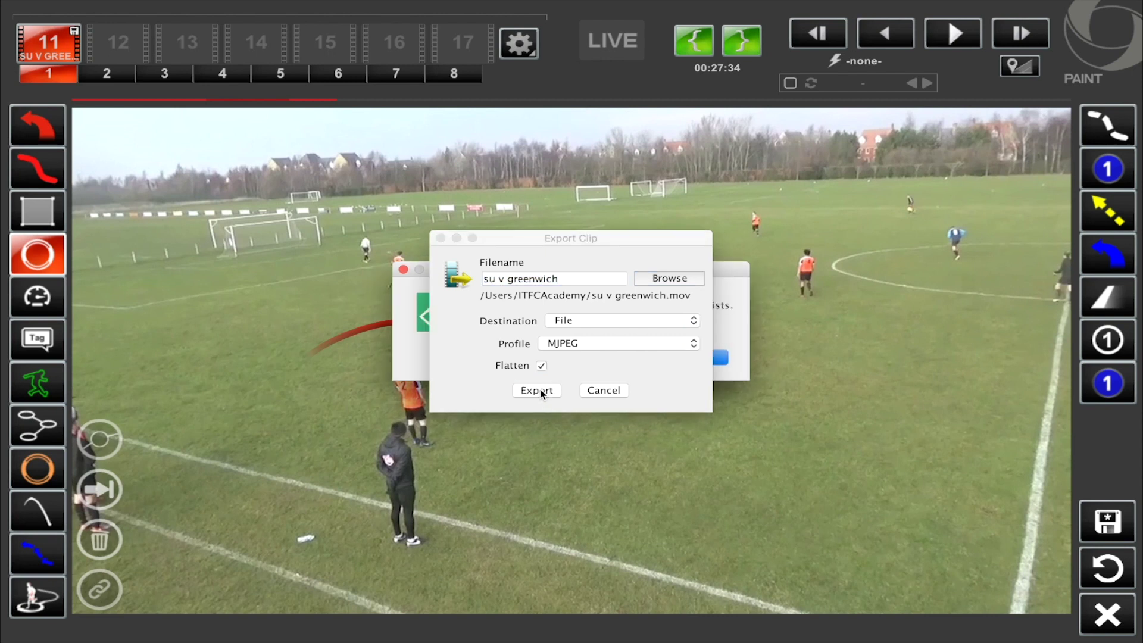
# - Decline overwriting the existing file and export instead as su v greenwich1.mov
pyautogui.moveTo(492, 241); pyautogui.dragTo(596, 231)
pyautogui.click(623, 358)
pyautogui.click(669, 266)
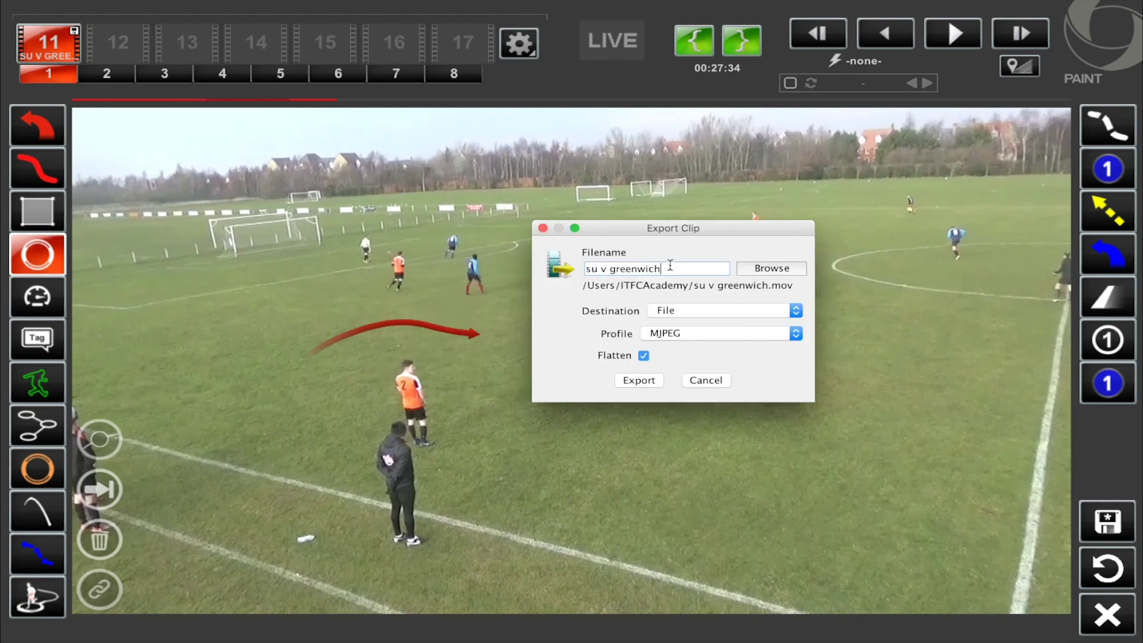
pyautogui.write('1')
pyautogui.click(646, 380)
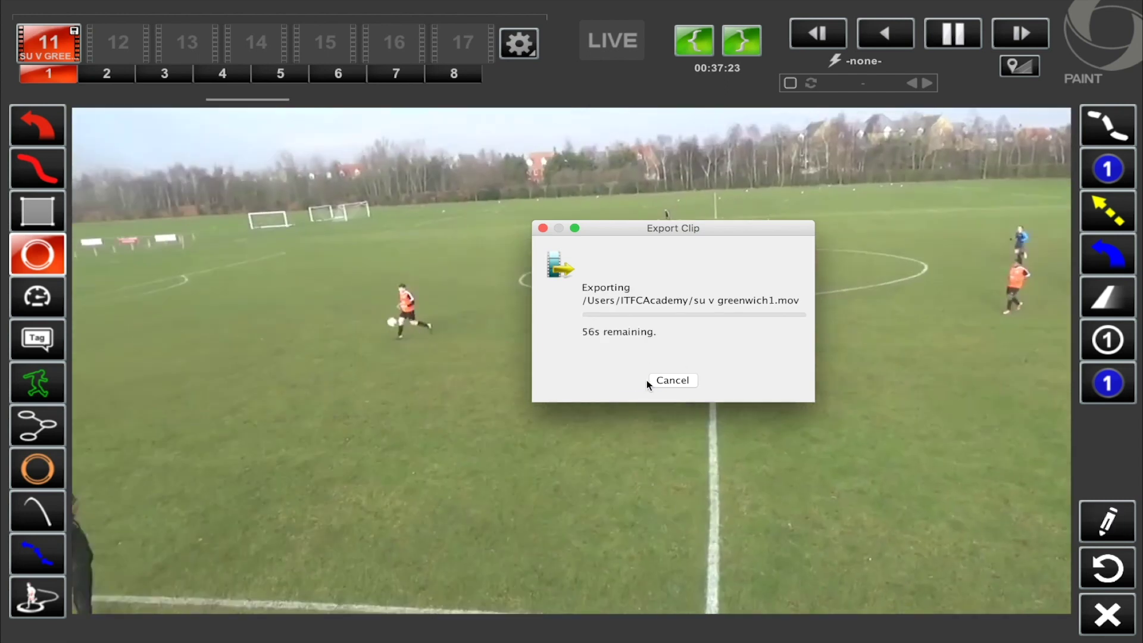